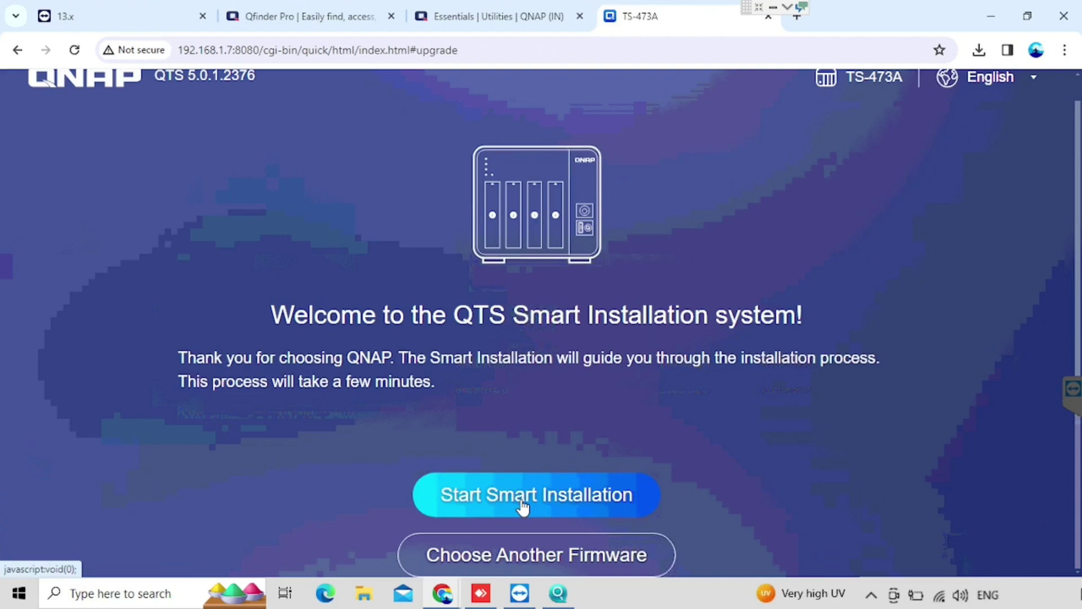
Step: Start Smart Installation and update to the latest firmware 5.1.5.2679
left_click(523, 507)
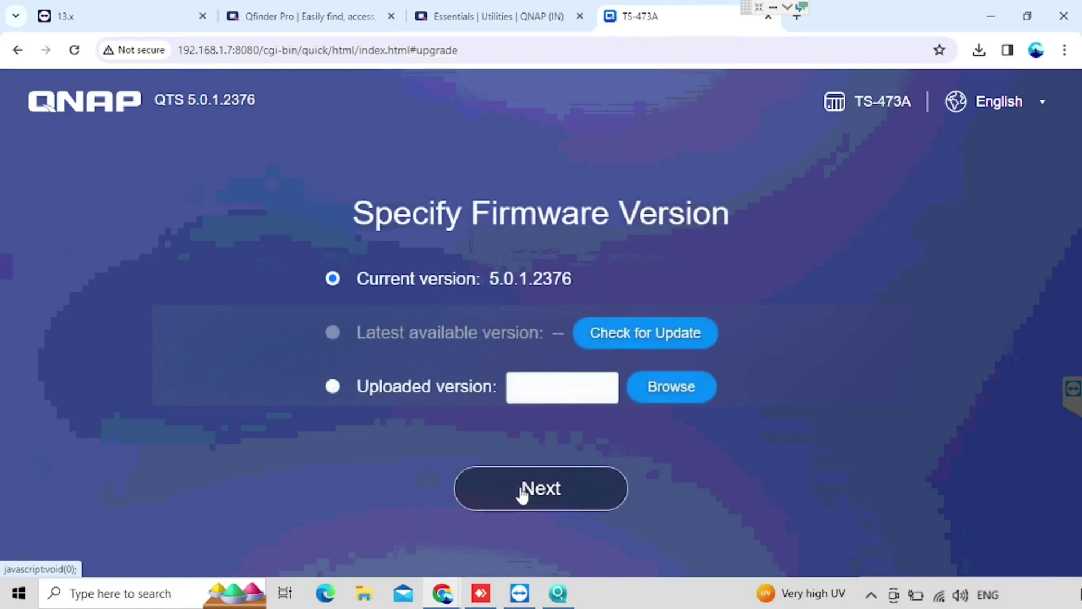
left_click(624, 336)
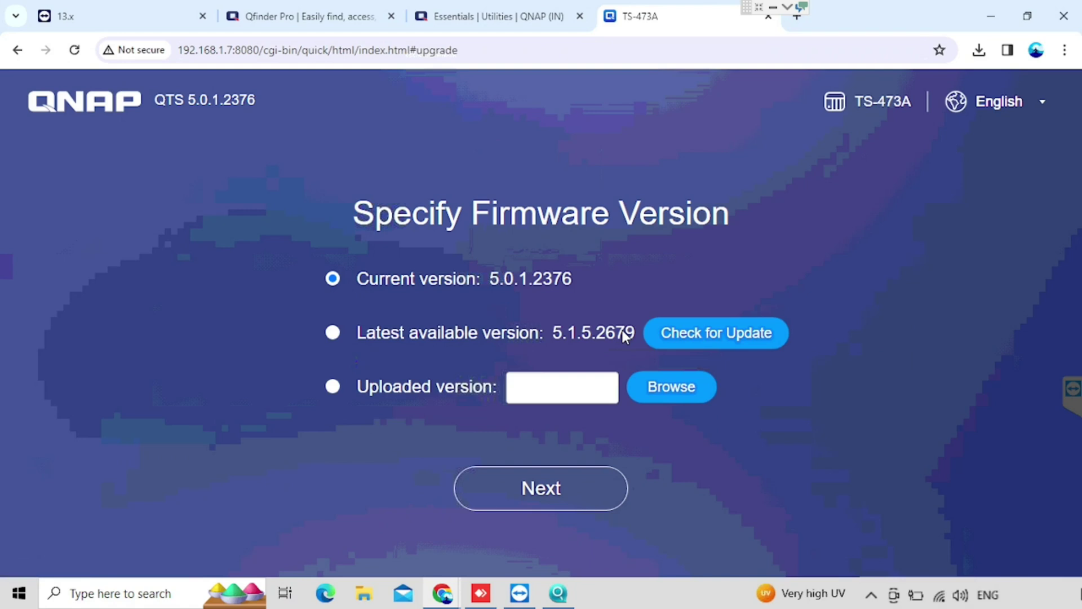
left_click(333, 332)
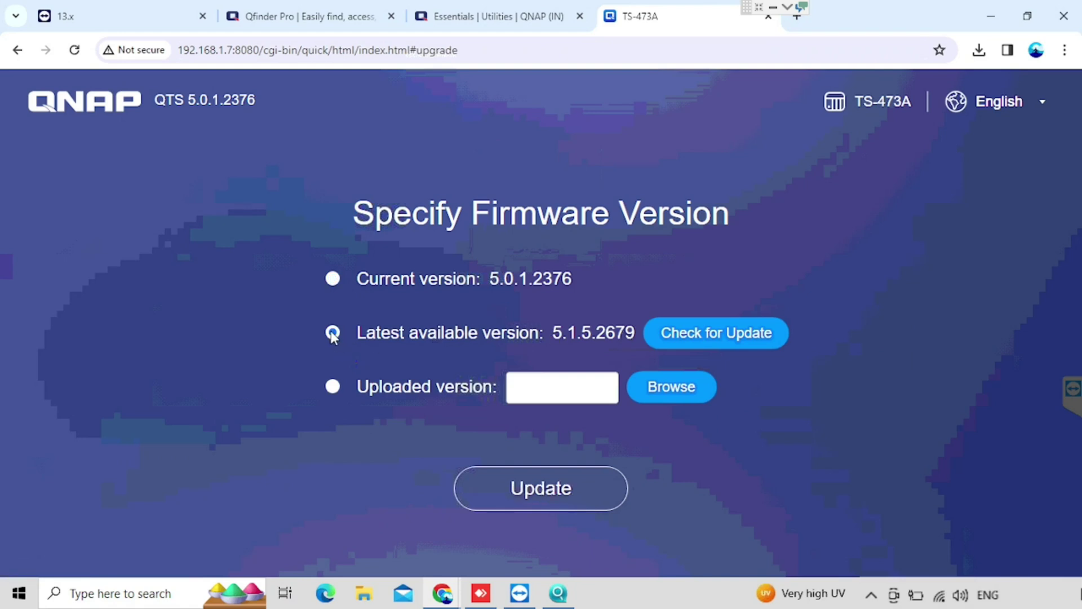
left_click(532, 503)
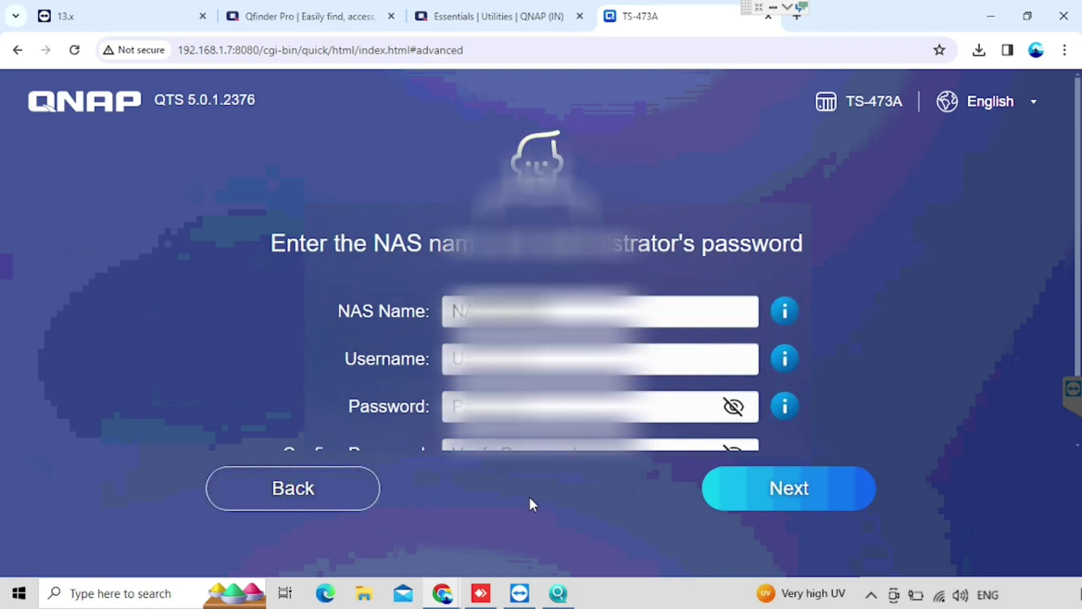
Step: Enter the administrator username and a matching confirmed password, check it, and continue
scroll(530, 498, "down", 1)
left_click(455, 322)
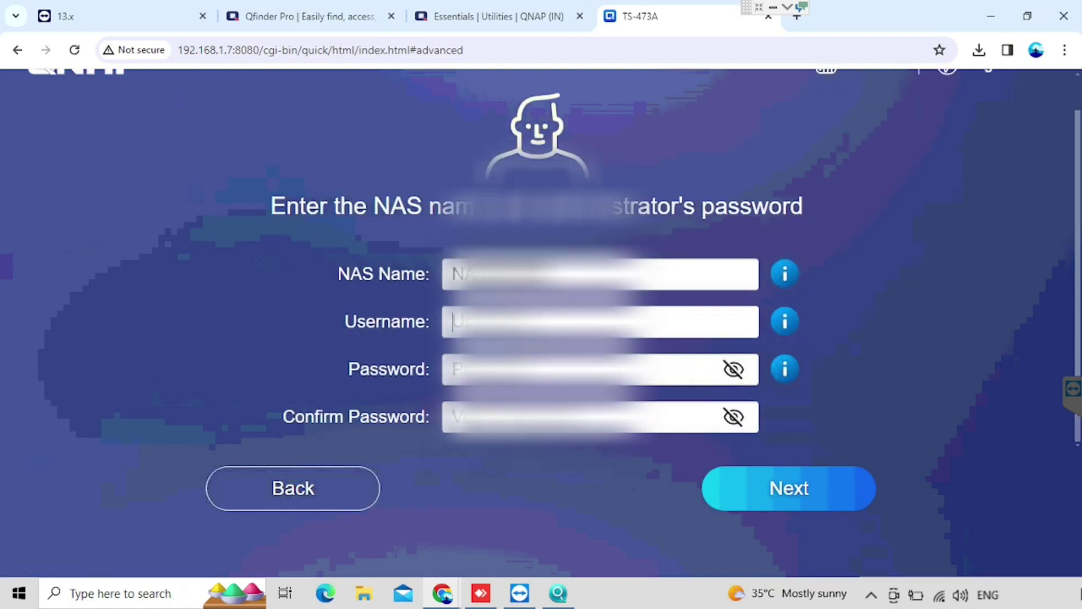
type("nasadmin")
left_click(507, 369)
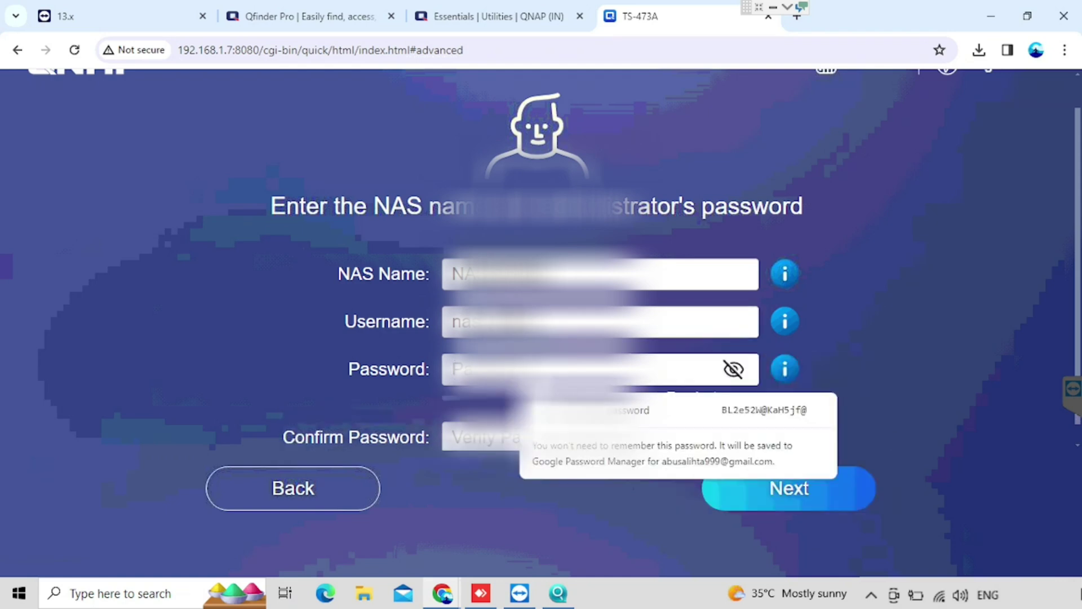
type("•••••")
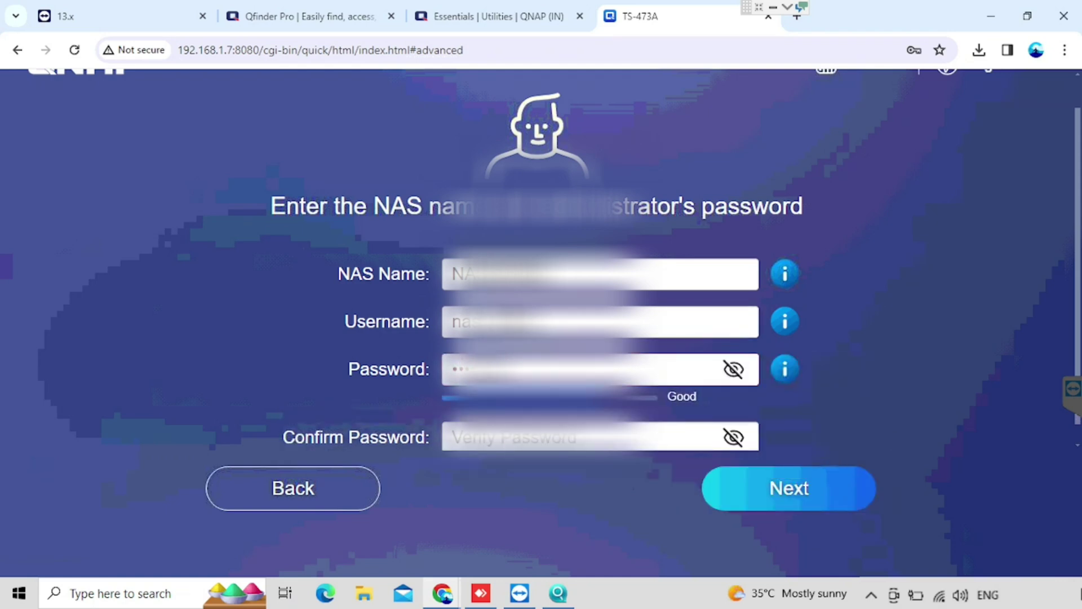
left_click(507, 416)
type("•••")
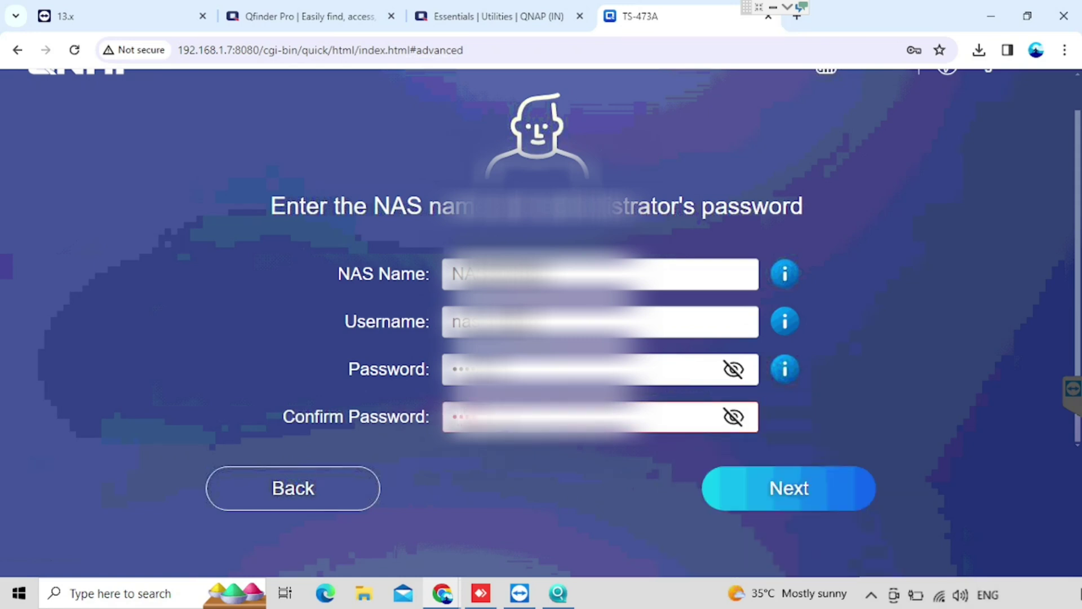
left_click(734, 417)
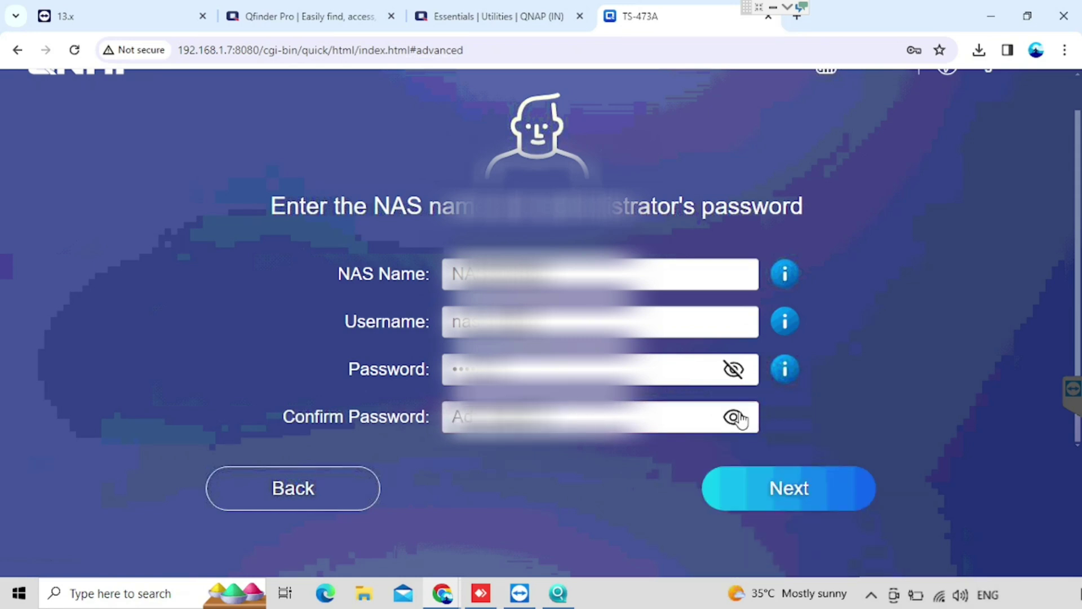
left_click(787, 493)
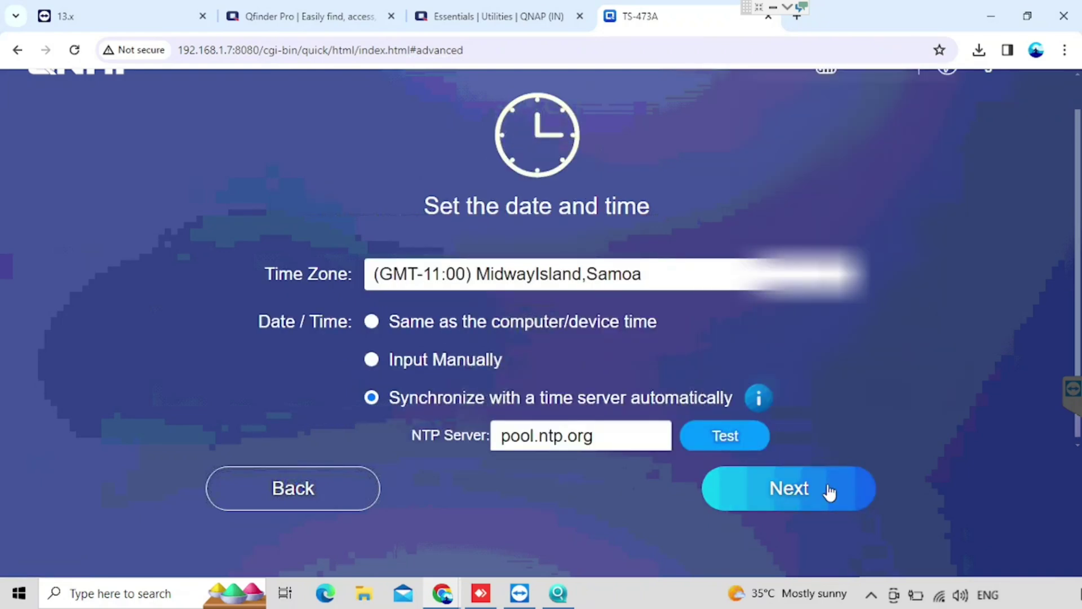
Step: Set the time zone to (GMT+05:30) Bombay, Calcutta, Madras, New Delhi and continue
left_click(834, 274)
scroll(895, 373, "down", 3)
scroll(895, 361, "down", 10)
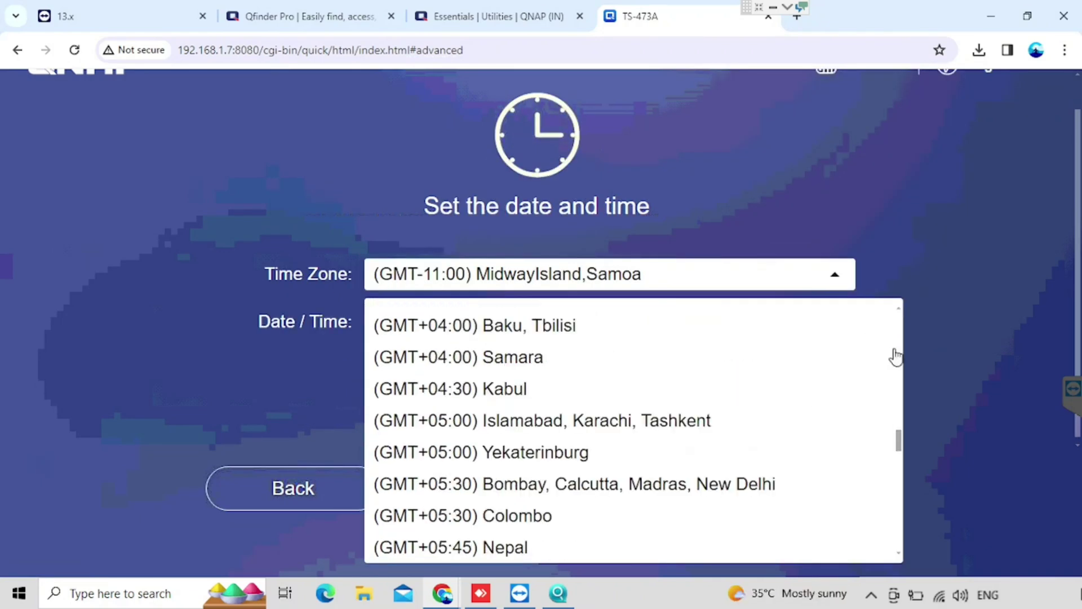
left_click(896, 413)
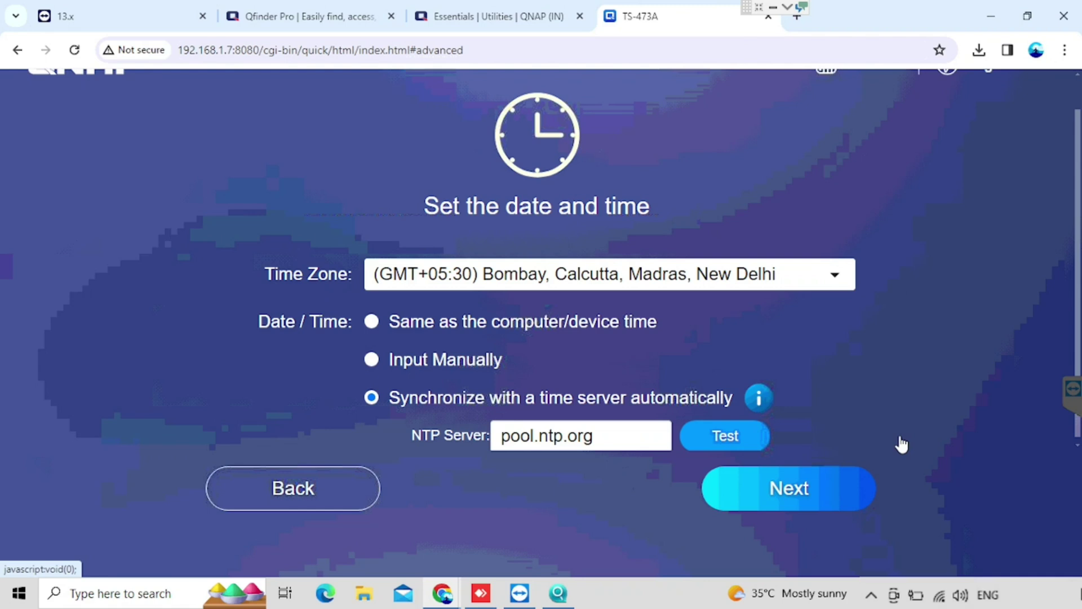
left_click(773, 496)
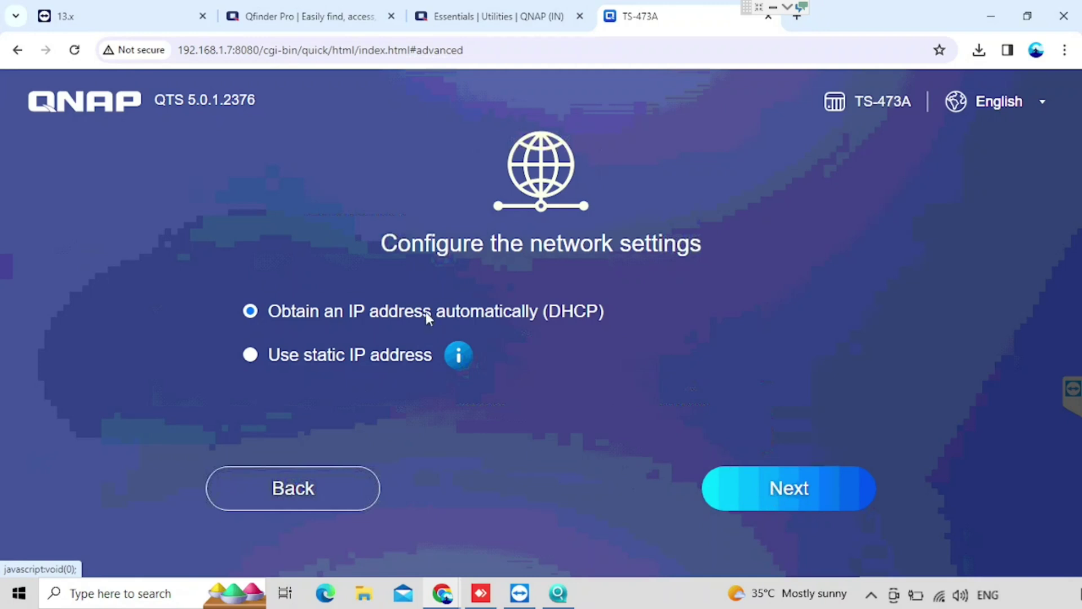
Step: Switch to a static IP address and change its last octet to 254
left_click(250, 355)
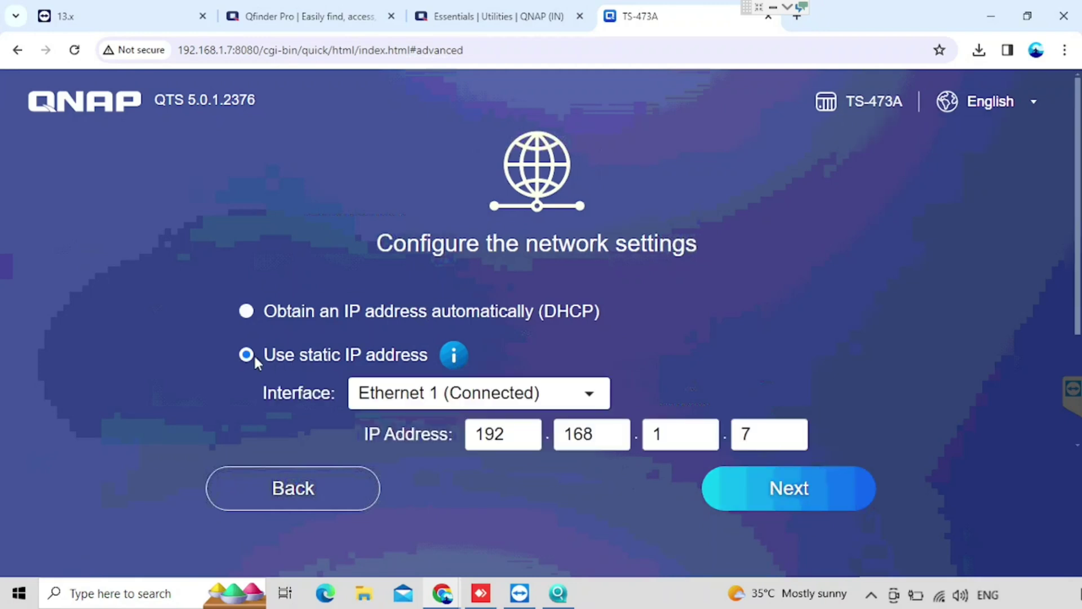
left_click(759, 428)
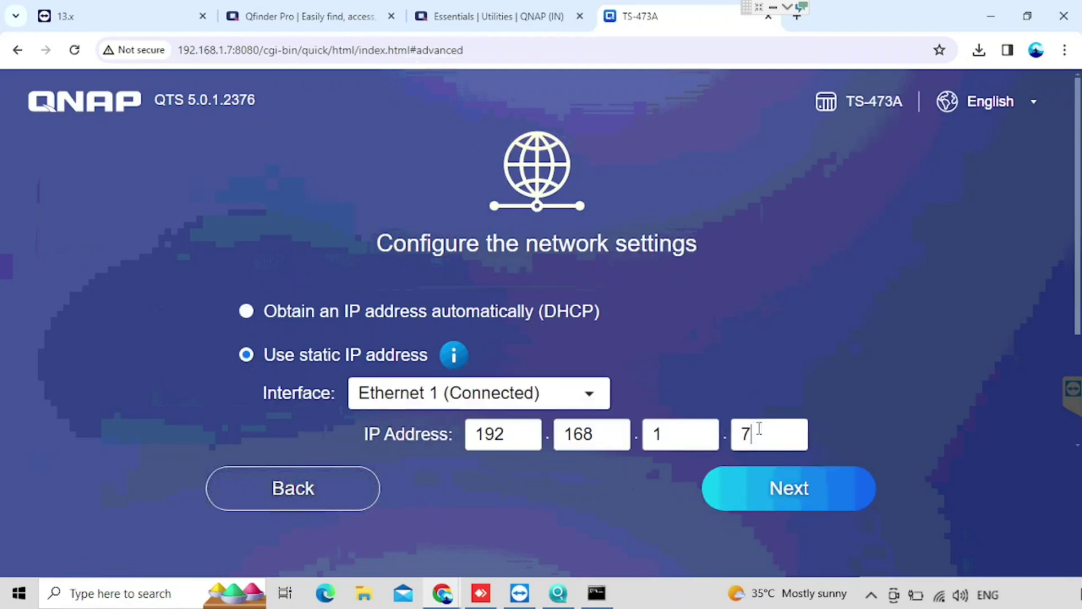
key("BackSpace")
type("254")
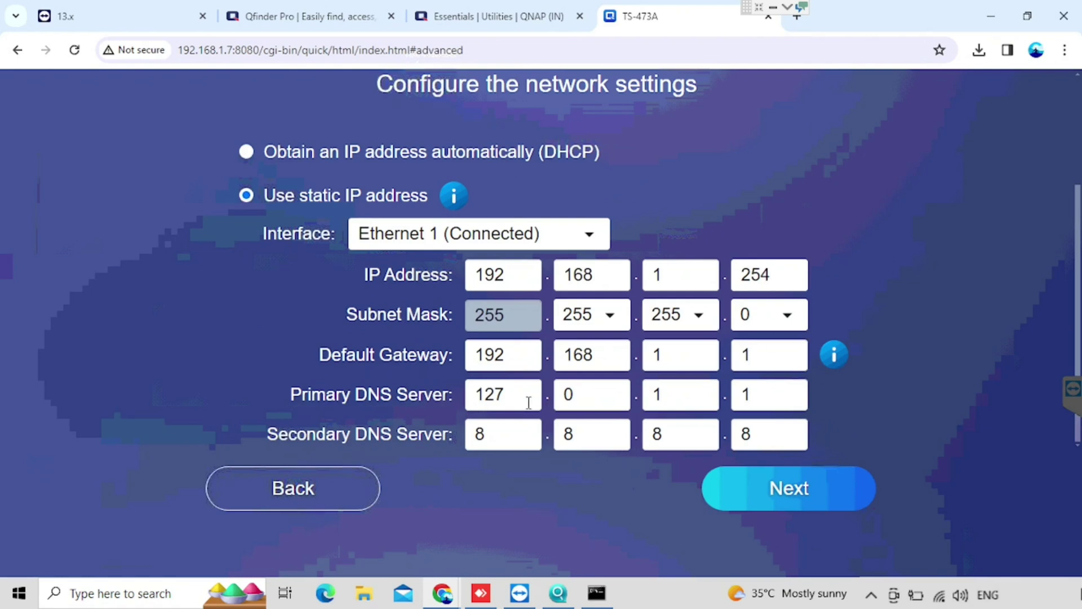
Step: Set the primary DNS server to 192.168.1.1
left_click_drag(529, 402, 478, 402)
type("8.8.8.8")
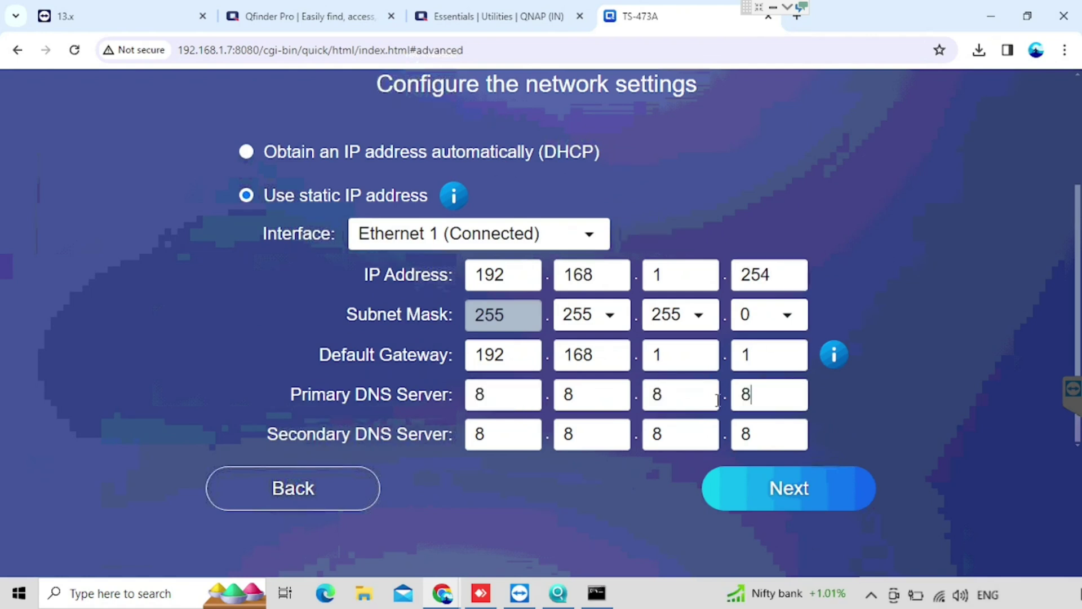
double_click(526, 402)
type("192.168.1.1")
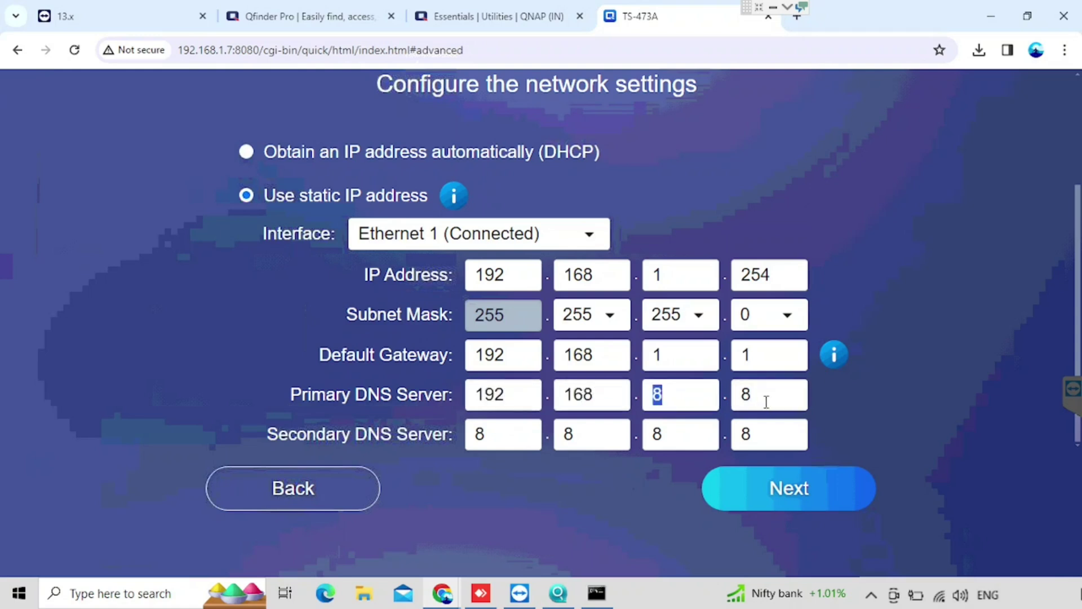
Step: Review the settings summary, including network details, and apply it
left_click(800, 498)
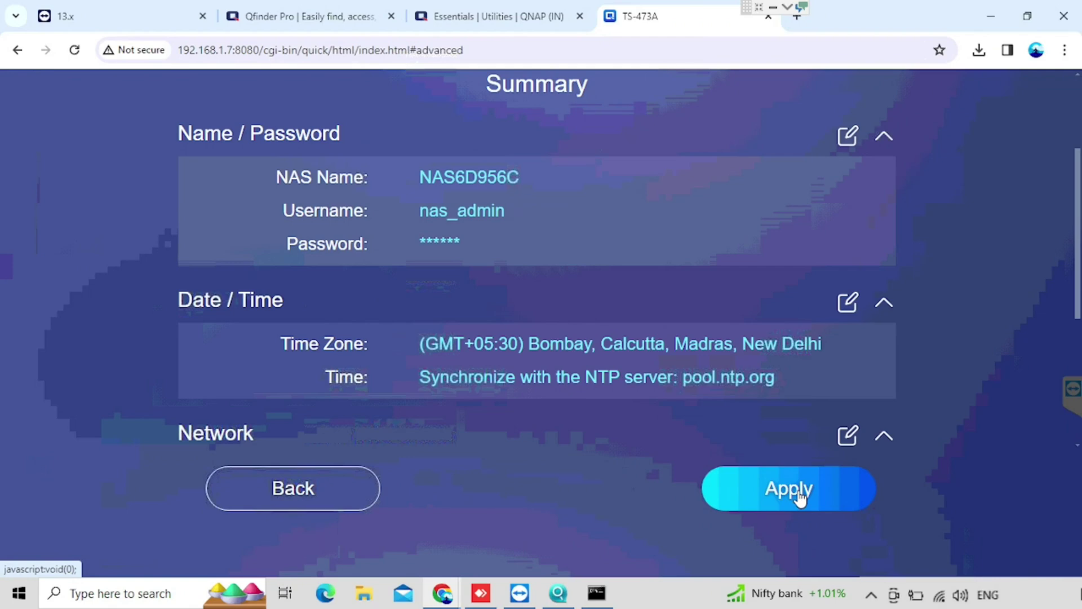
scroll(798, 362, "down", 5)
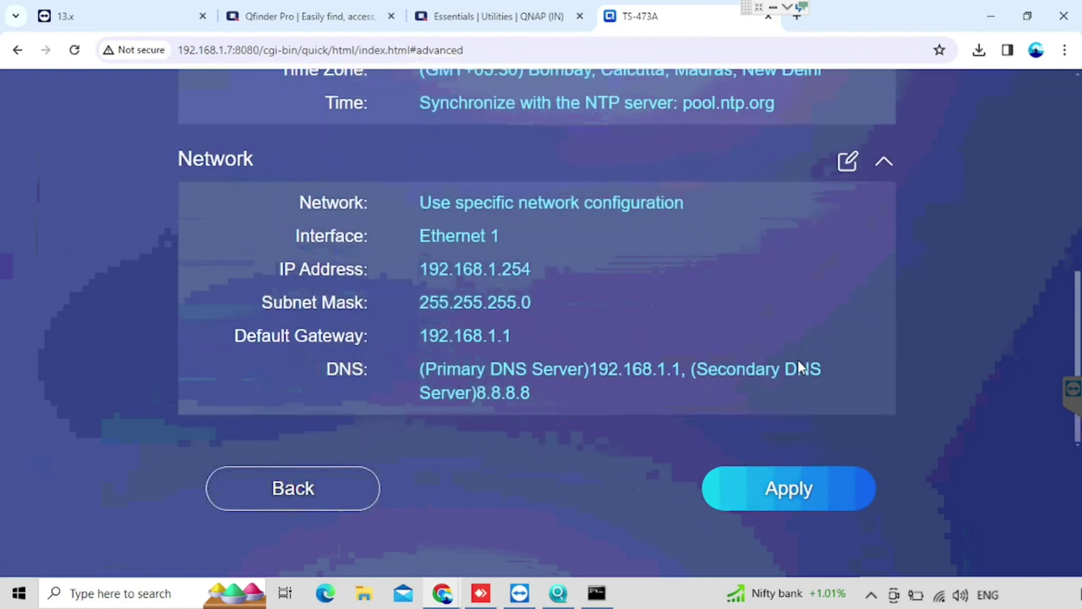
left_click(816, 487)
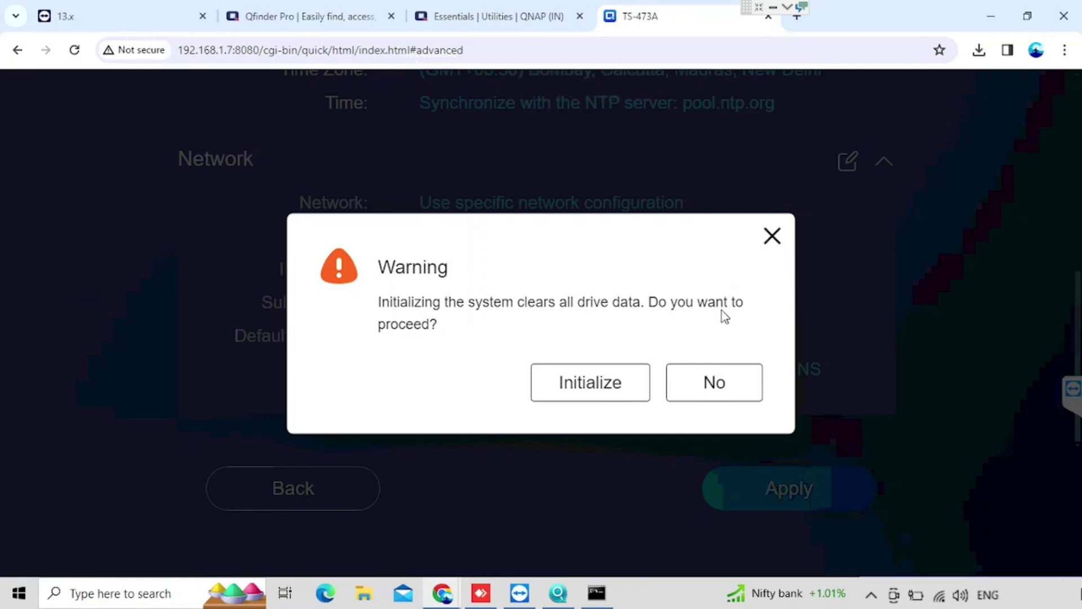
Step: Confirm drive initialization, then select NAS6D956C at 192.168.1.254 in Qfinder Pro
left_click(601, 393)
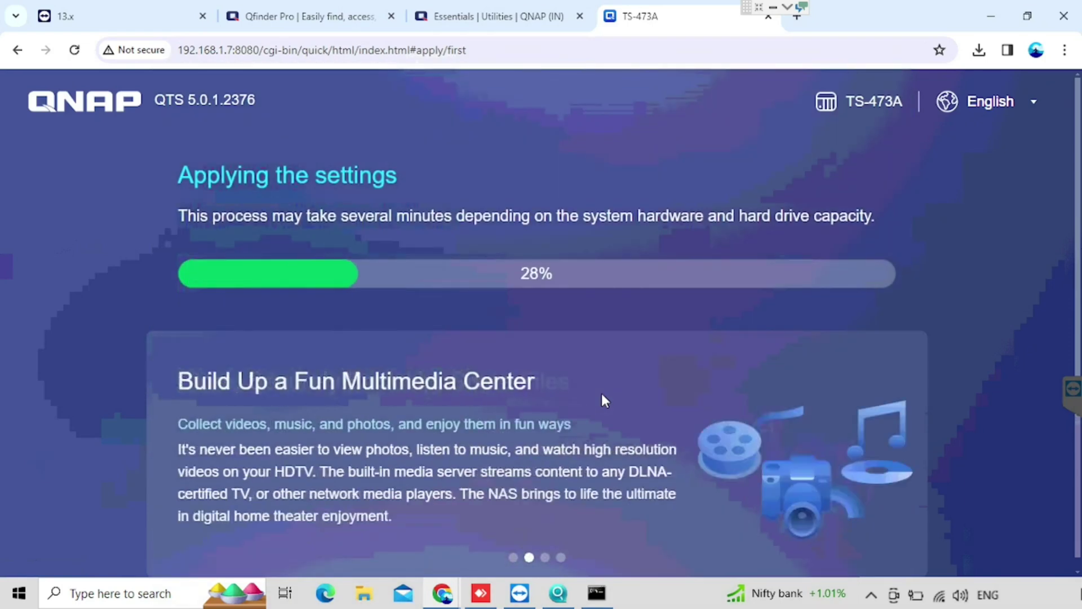
scroll(662, 348, "down", 1)
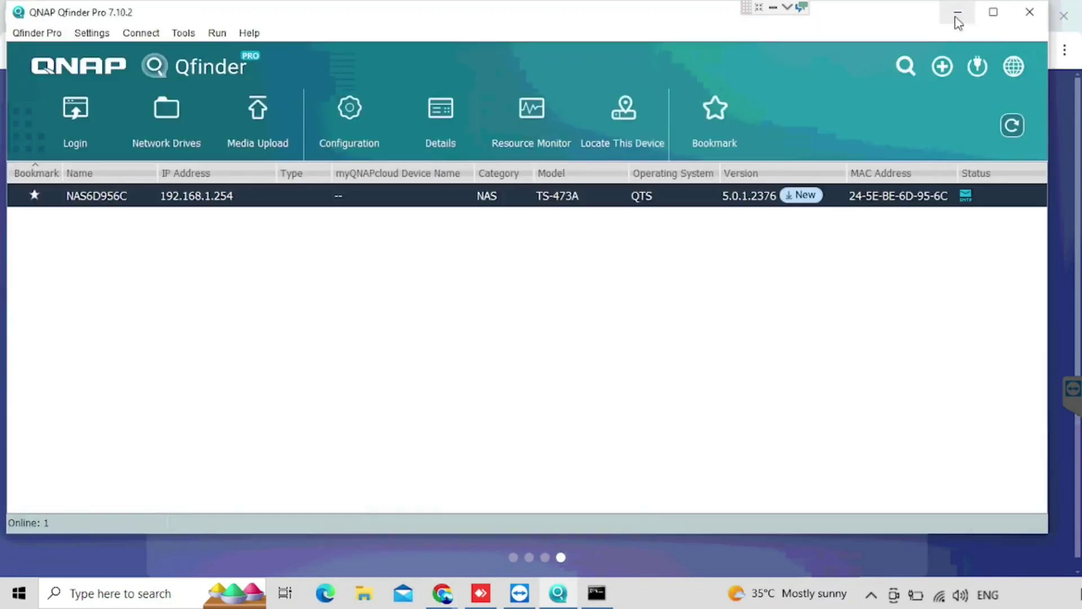
left_click(956, 16)
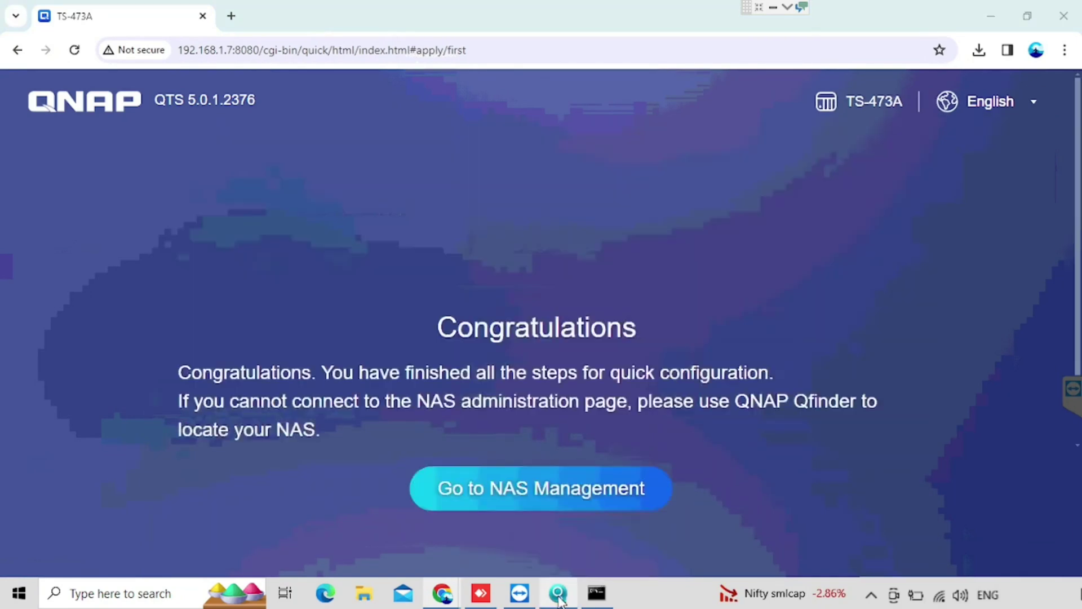
left_click(558, 595)
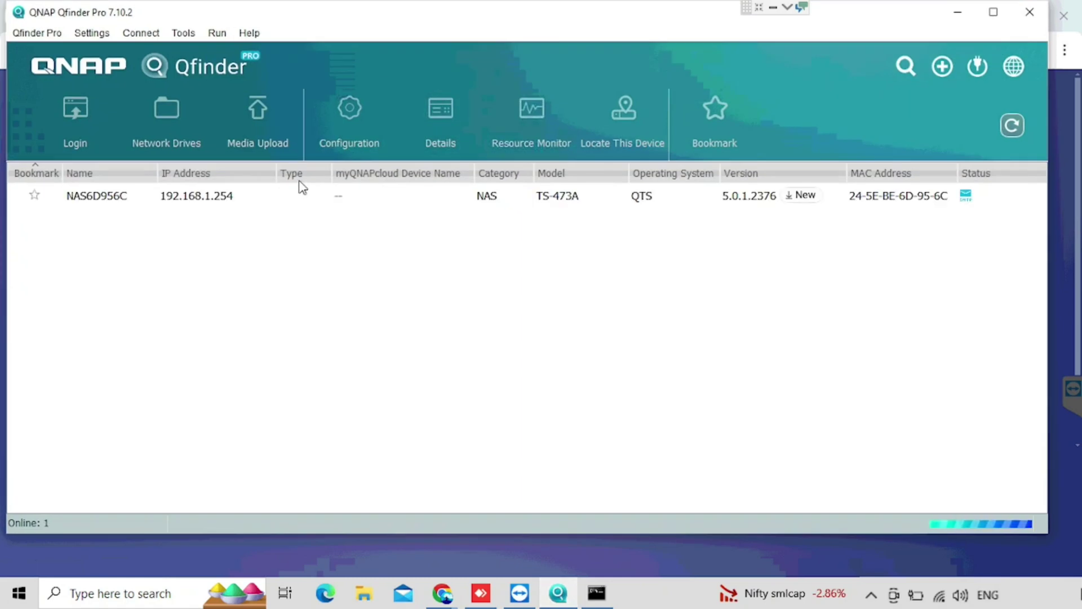
left_click(87, 198)
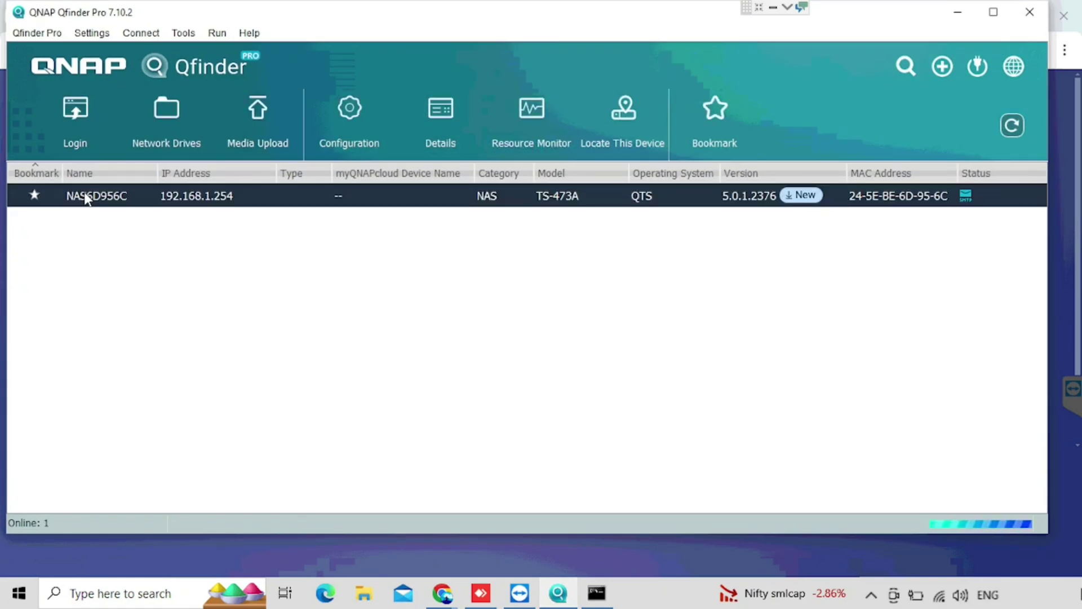
Step: Log in to NAS6D956C as administrator, close the setup tab, and decline password saving
left_click(76, 129)
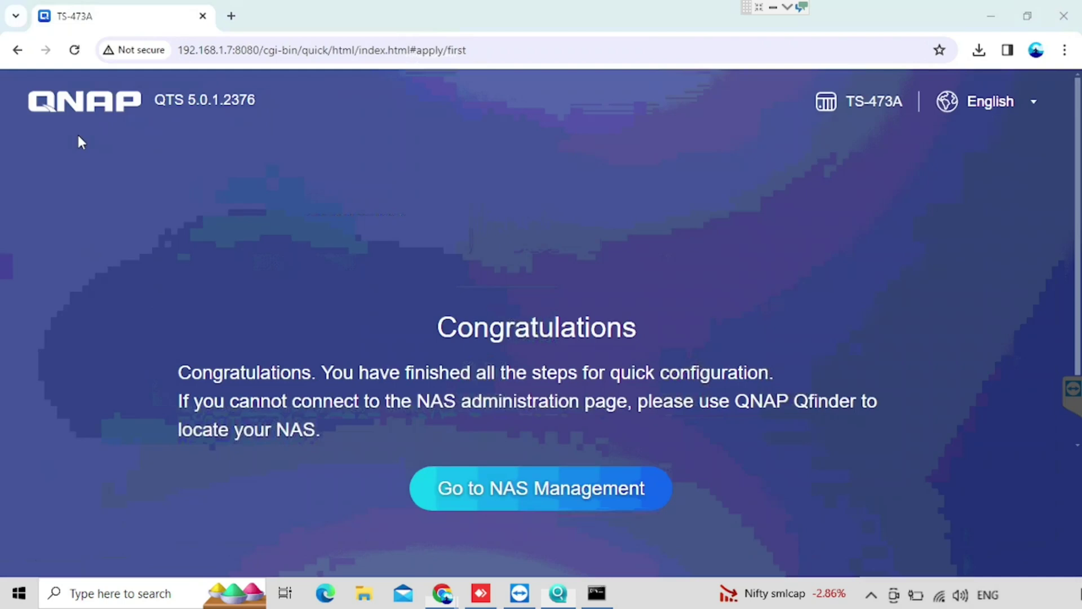
left_click(379, 345)
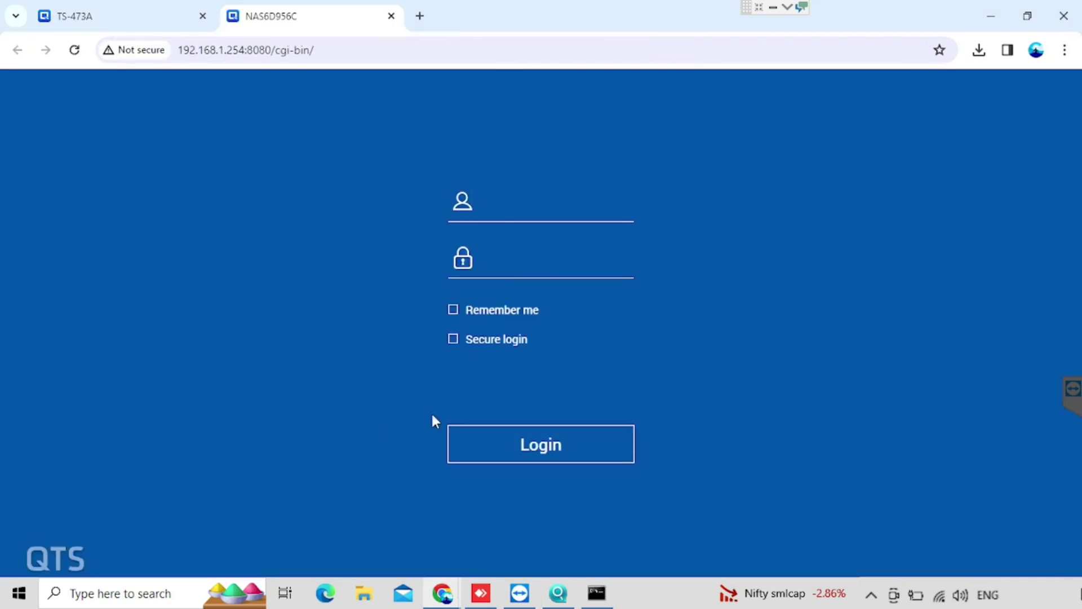
left_click(499, 211)
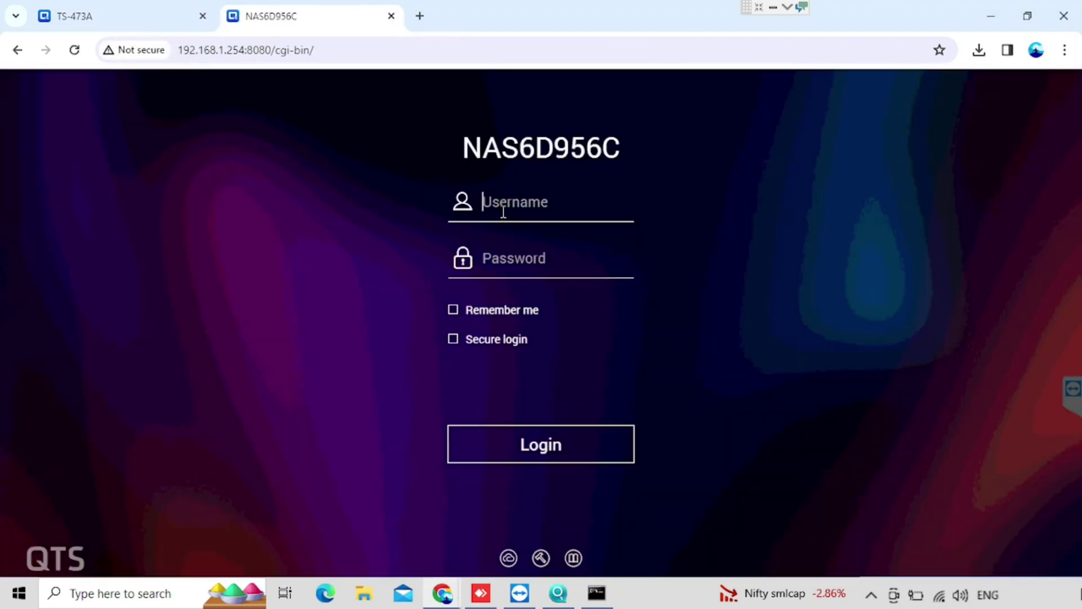
type("nas_admin")
key("Tab")
type("******")
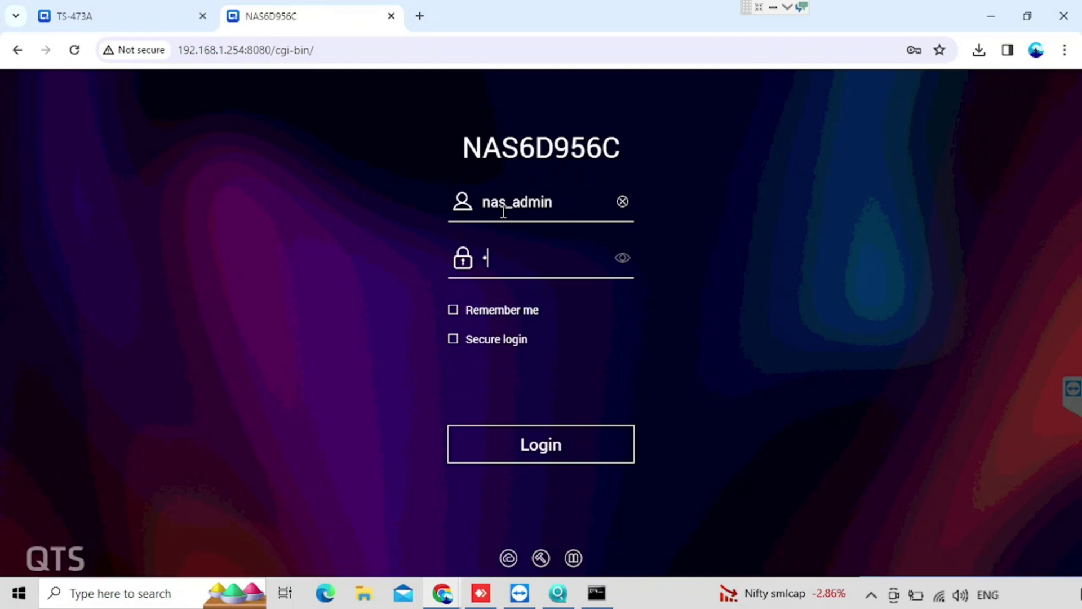
type("***")
left_click(536, 443)
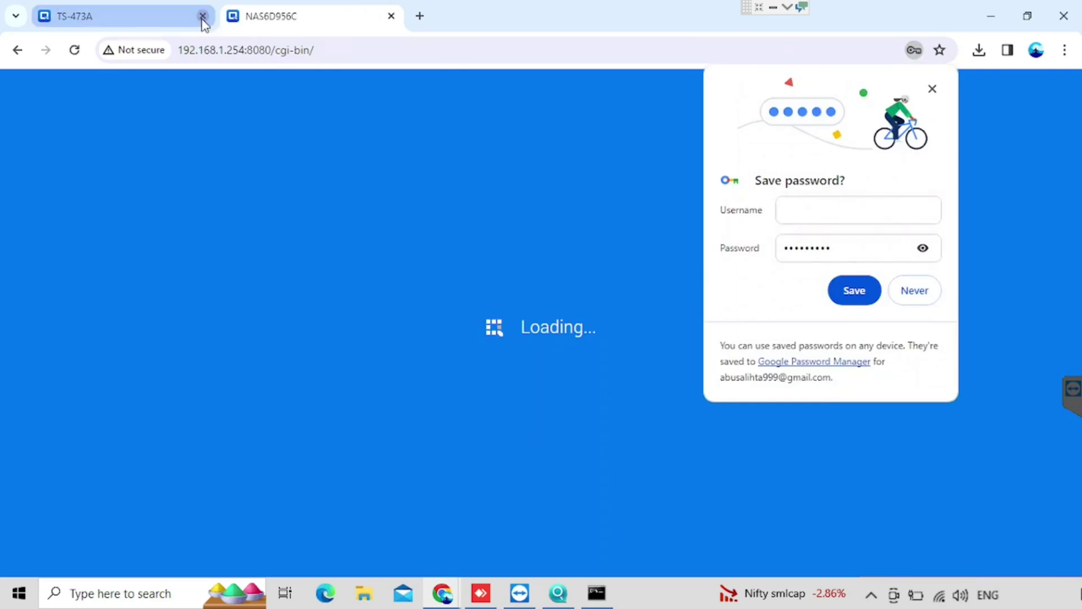
left_click(202, 16)
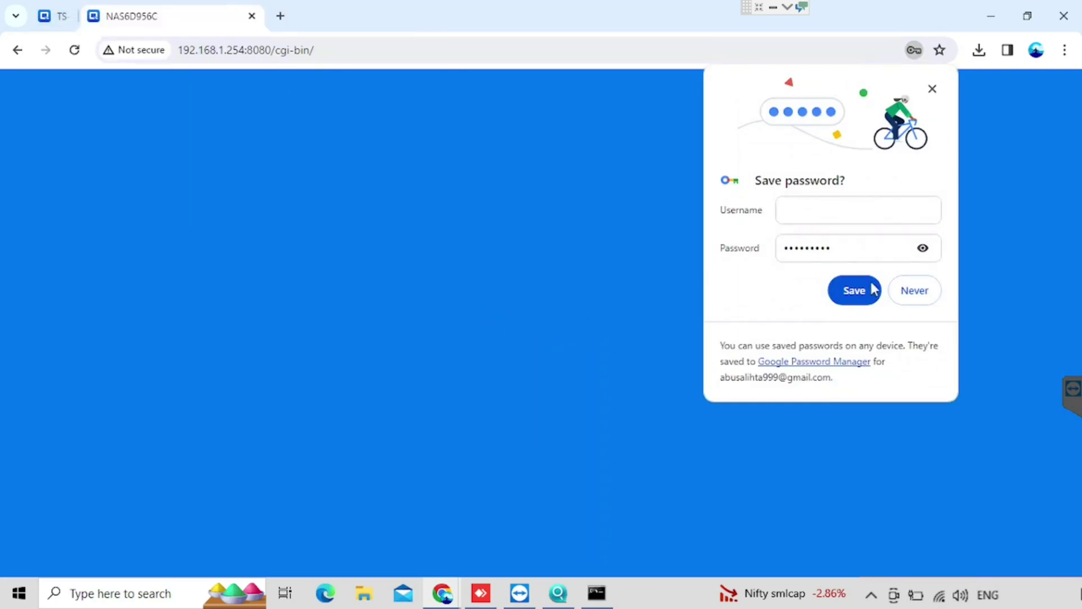
left_click(919, 294)
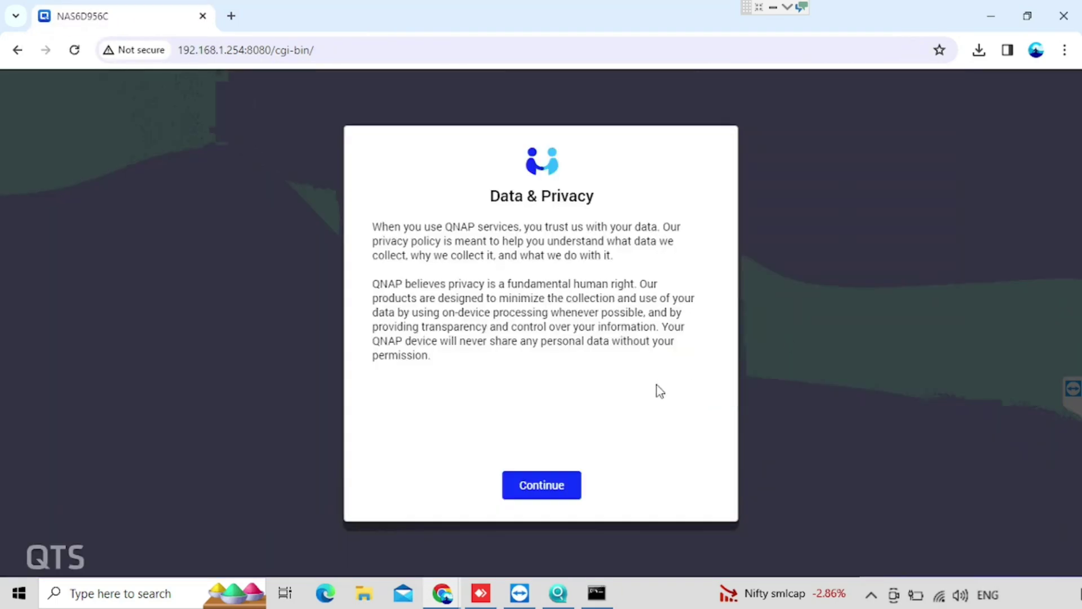
Step: Accept the Data & Privacy notice to load the QTS desktop
left_click(563, 479)
scroll(618, 328, "down", 10)
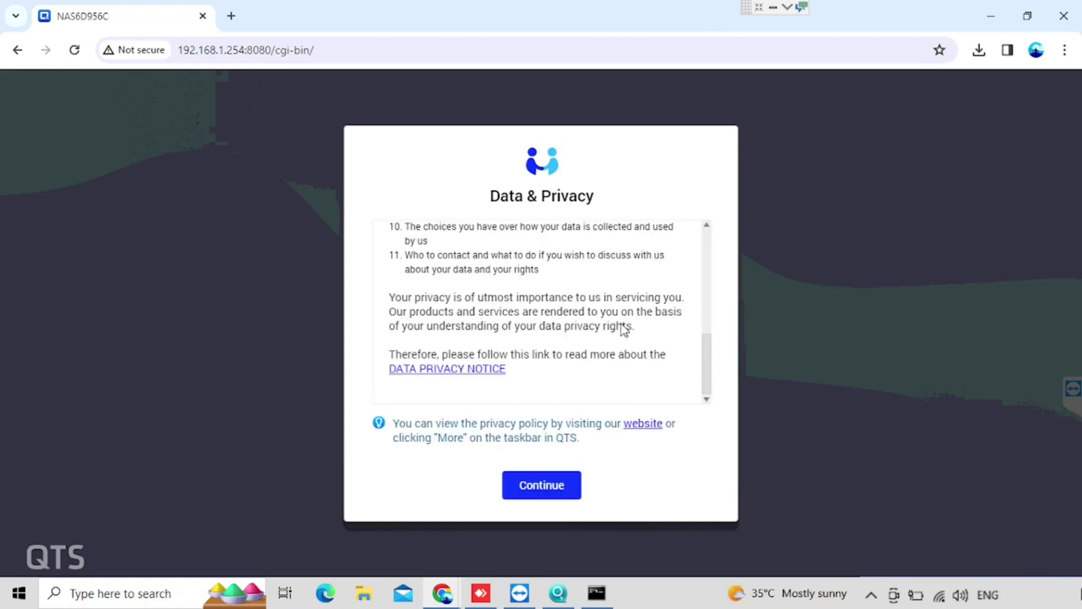
left_click(550, 483)
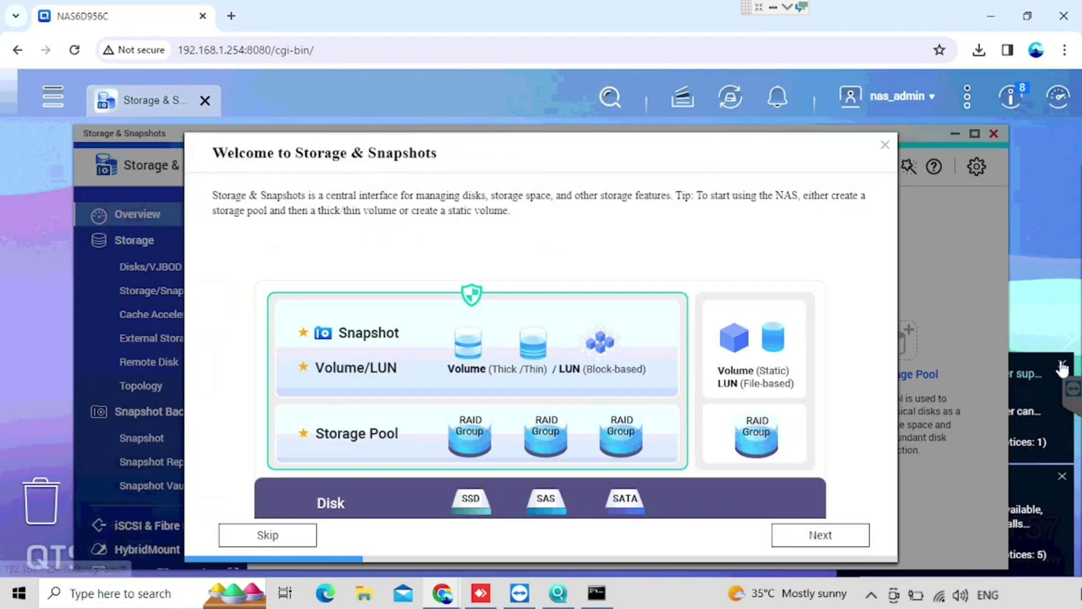
Step: Close the welcome guide and check that Disk 2 reports Good health
left_click(885, 145)
scroll(648, 364, "down", 2)
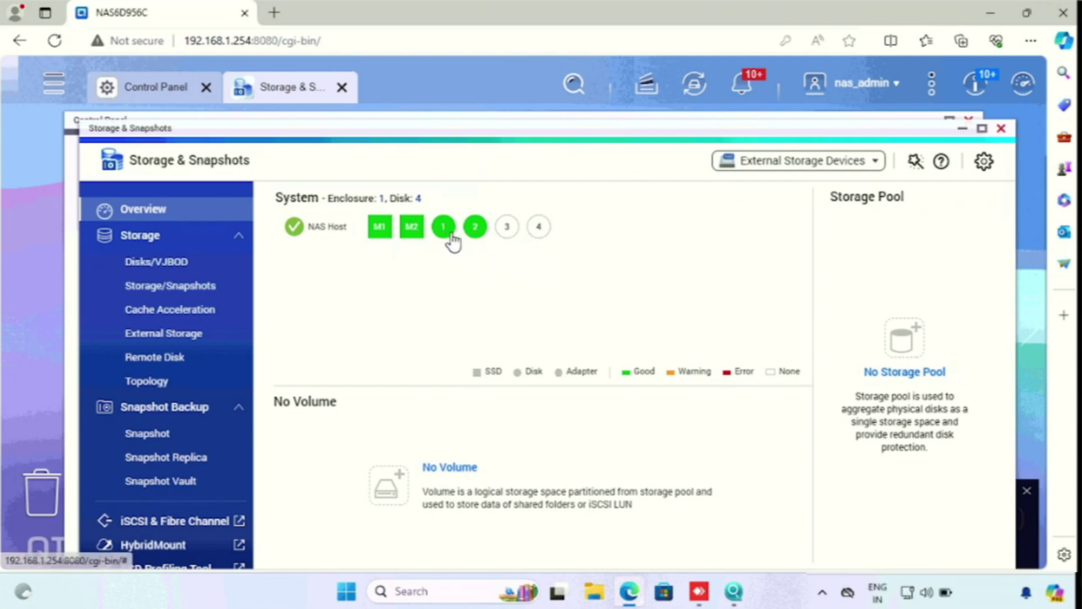
left_click(446, 230)
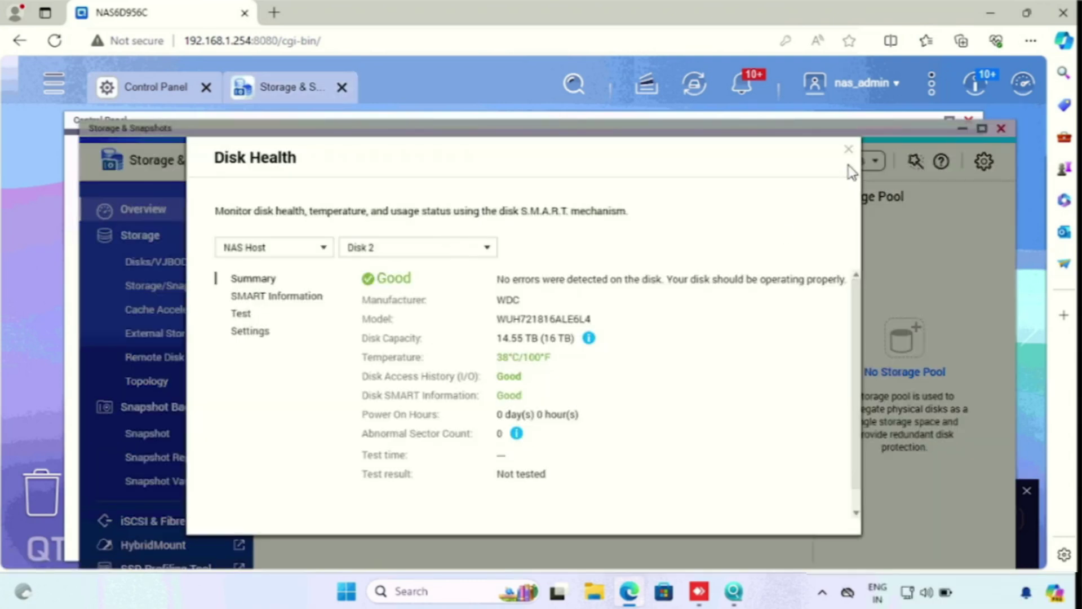
left_click(848, 150)
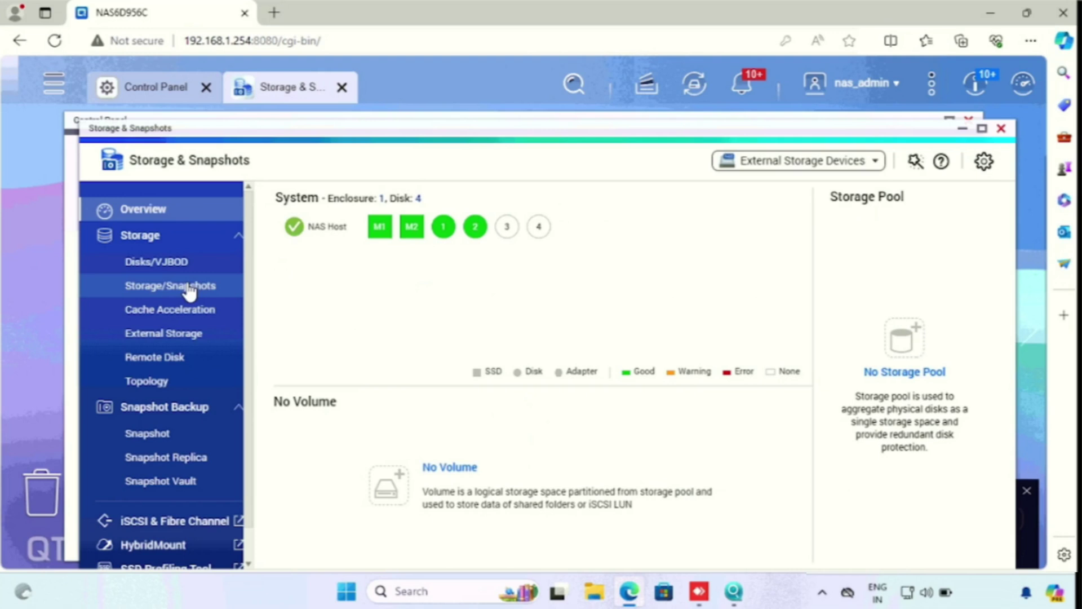
Step: Open Storage/Snapshots full-screen and start the New Storage Pool wizard
left_click(172, 292)
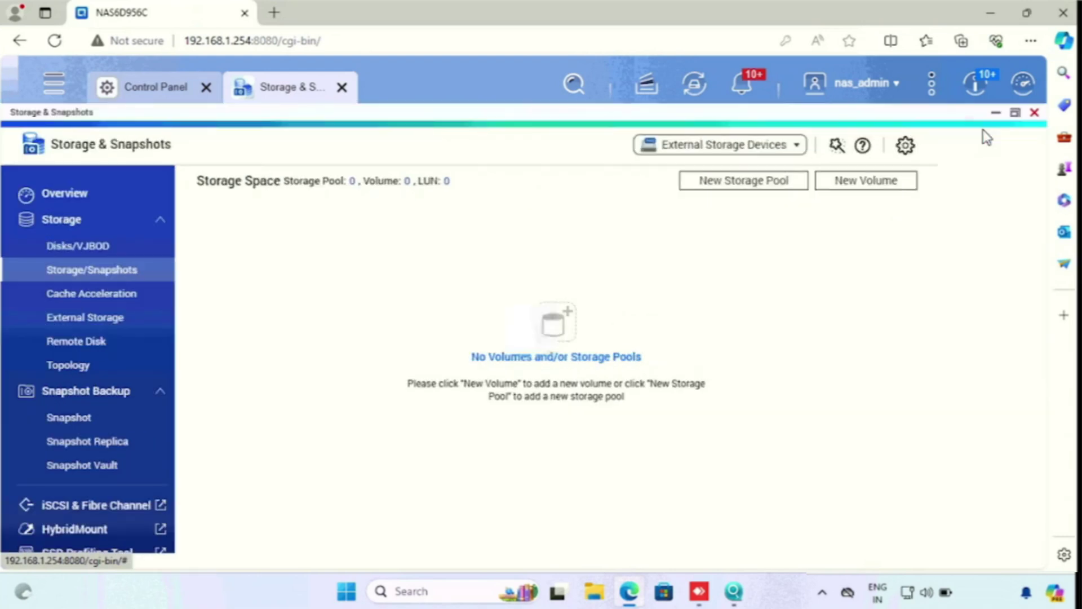
left_click(982, 129)
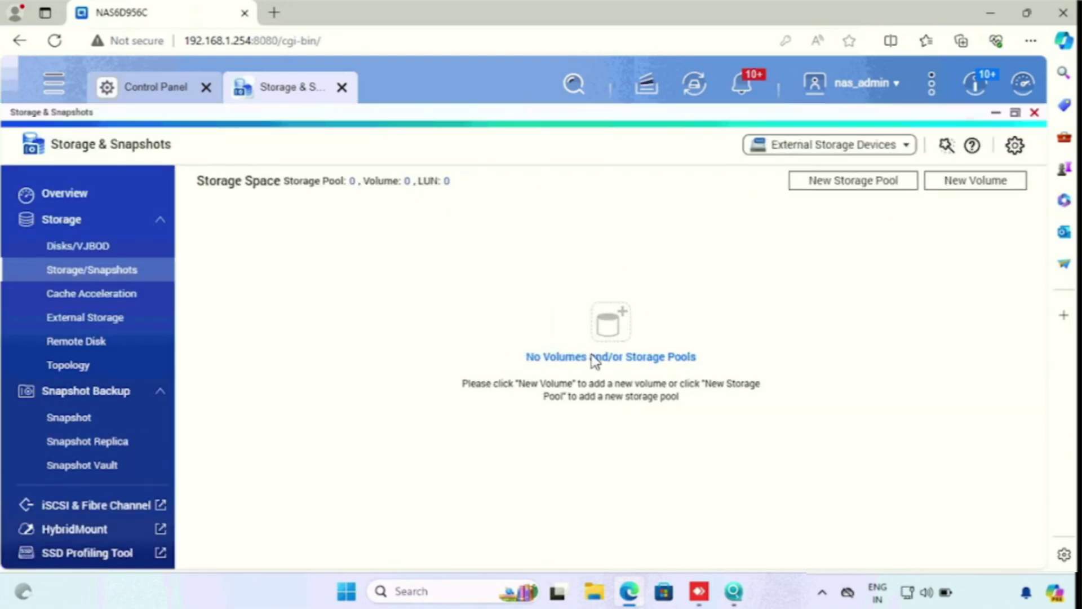
left_click(879, 186)
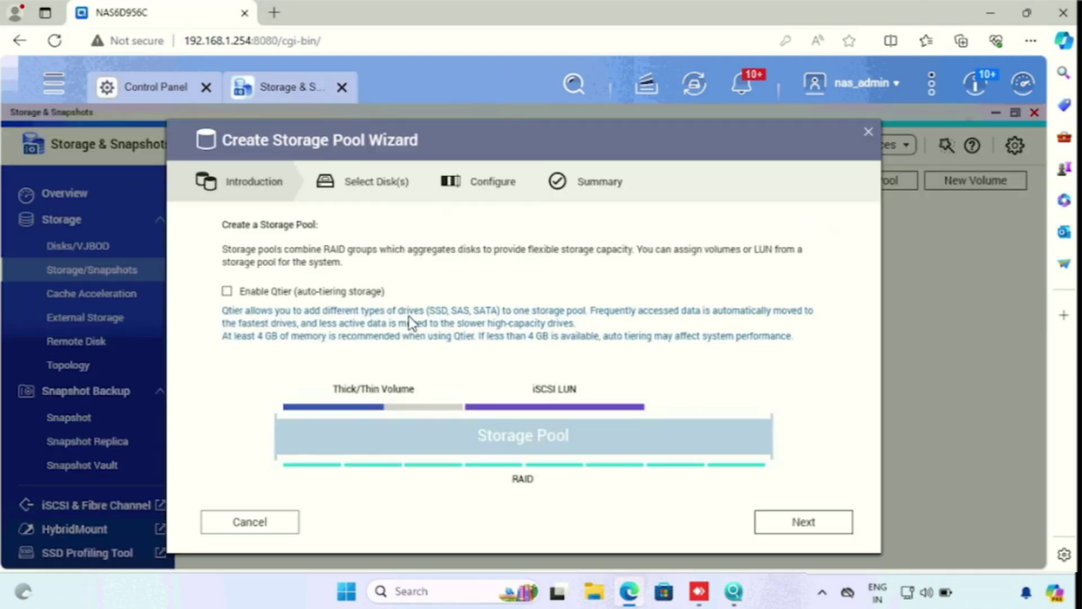
left_click(822, 524)
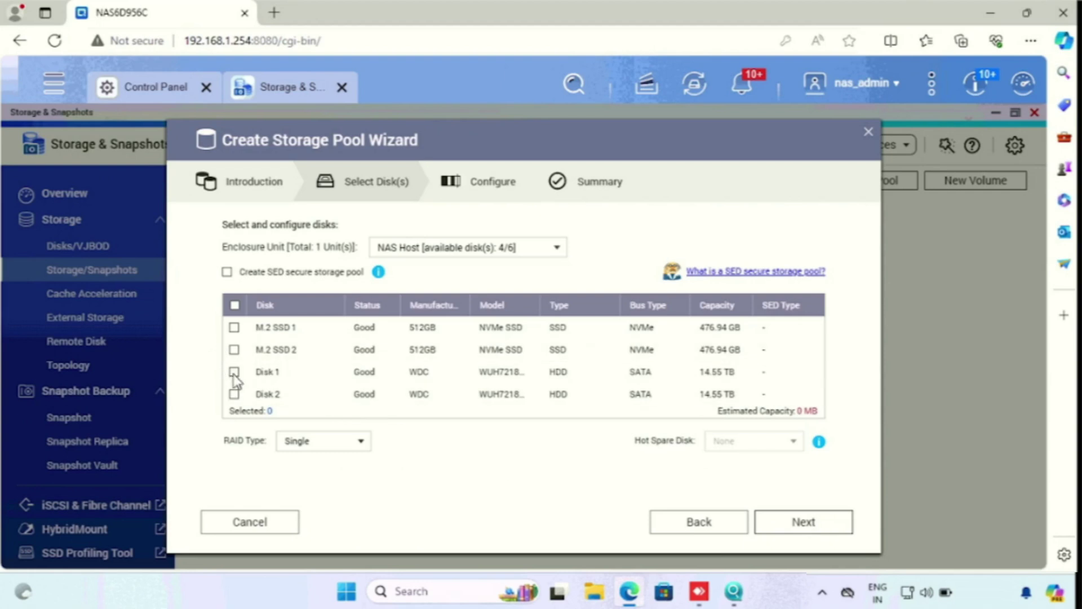
Step: Select Disk 1 and Disk 2 as RAID 1 with no hot spare
left_click(234, 371)
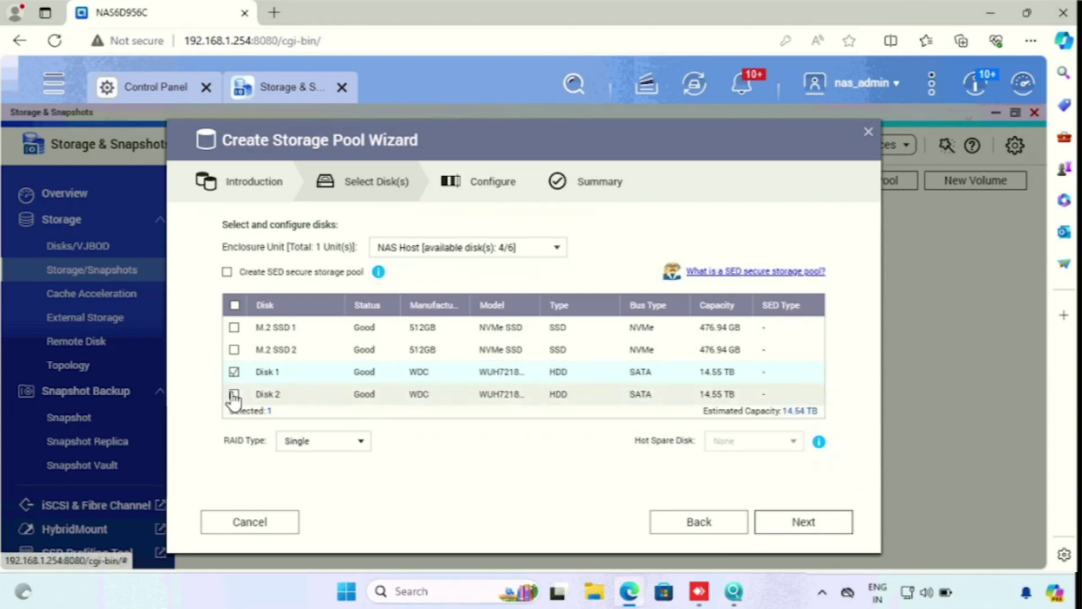
left_click(234, 394)
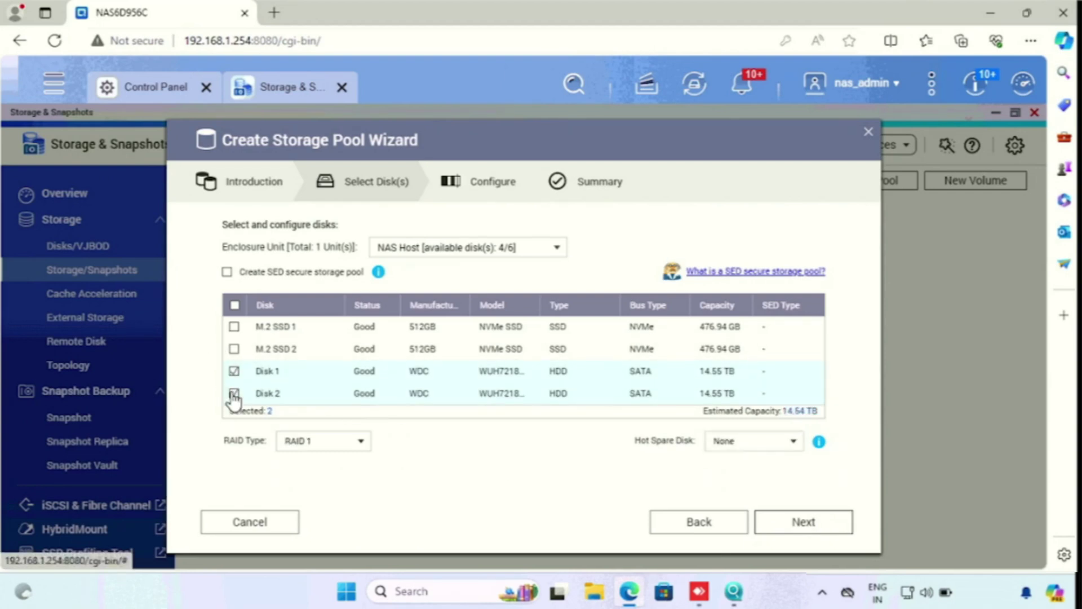
left_click(345, 445)
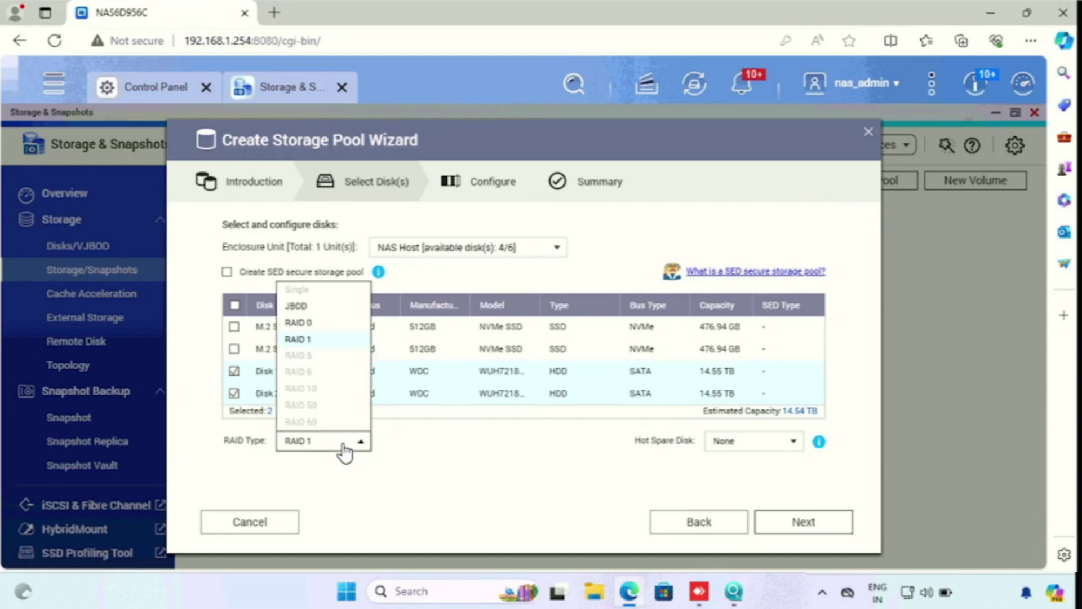
left_click(344, 448)
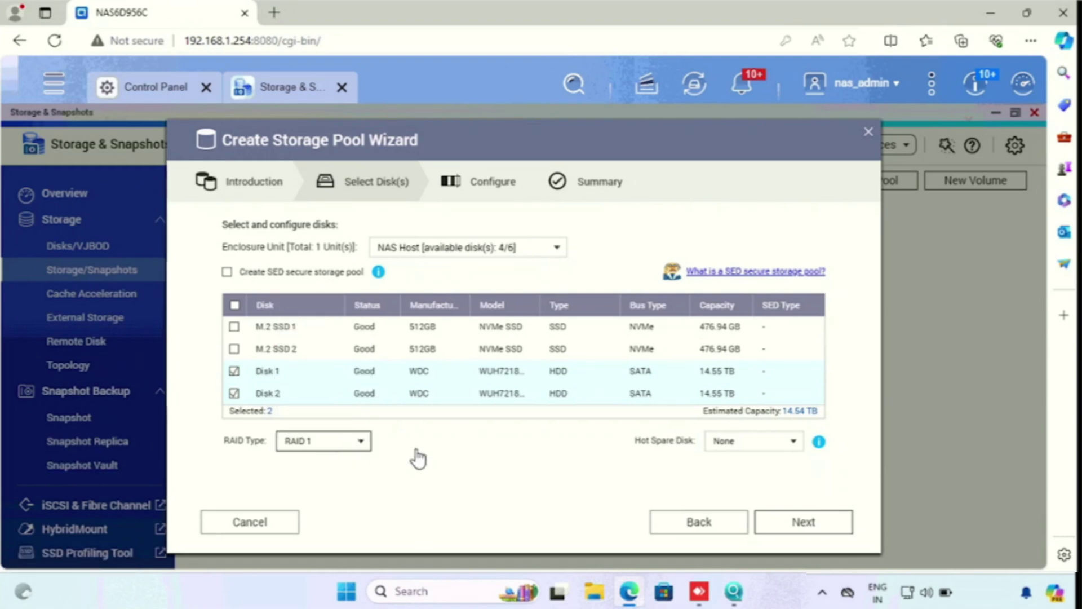
left_click(769, 448)
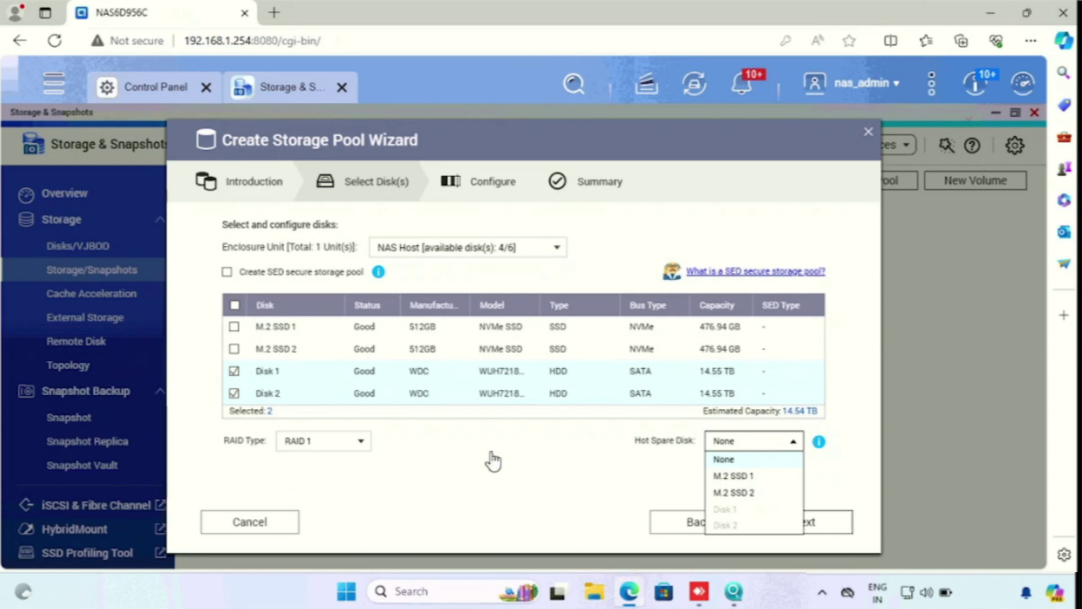
left_click(620, 490)
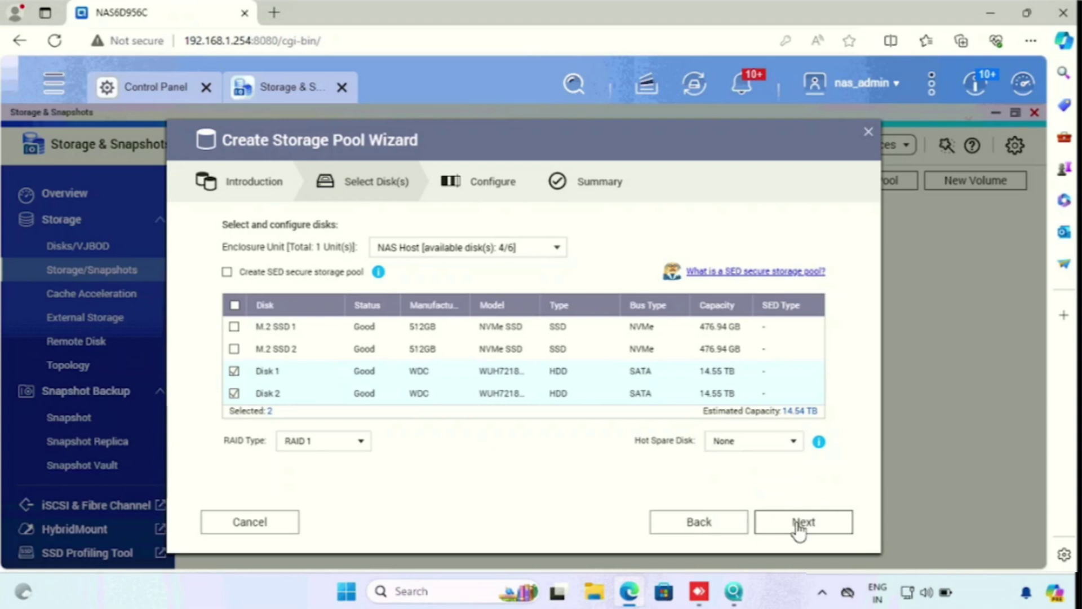
Step: Create RAID 1 Storage Pool 1 (14.54 TB) from disks 1 and 2, accepting the disk erase
left_click(800, 528)
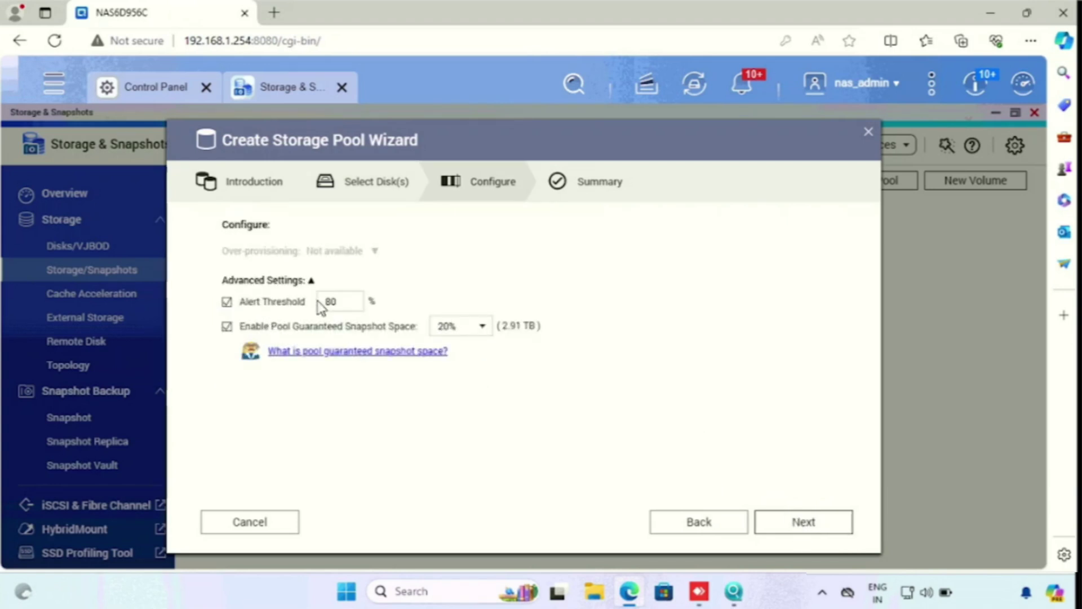
left_click(830, 528)
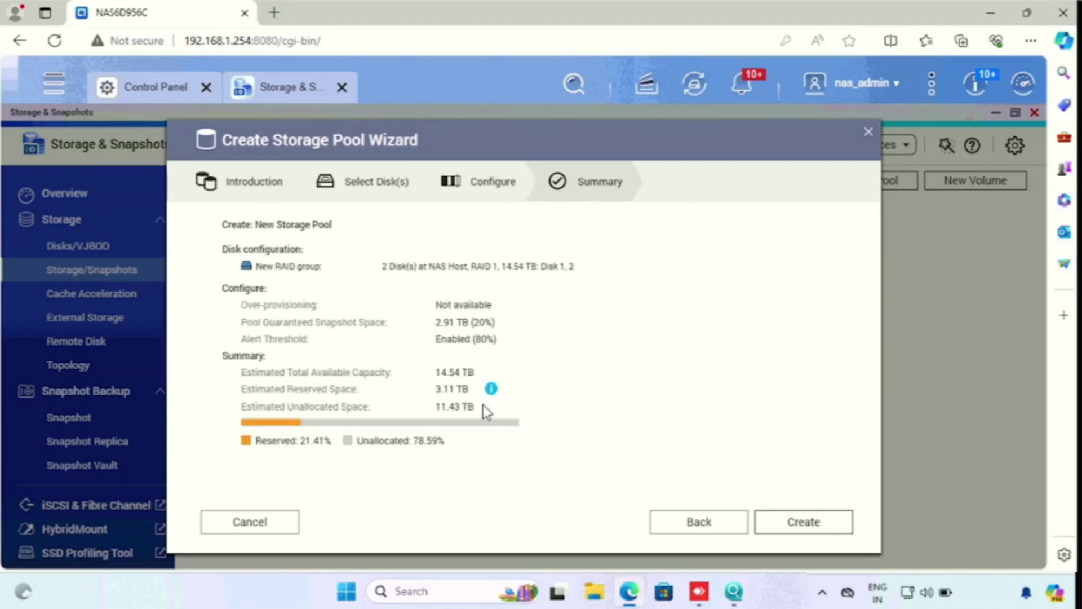
left_click(823, 528)
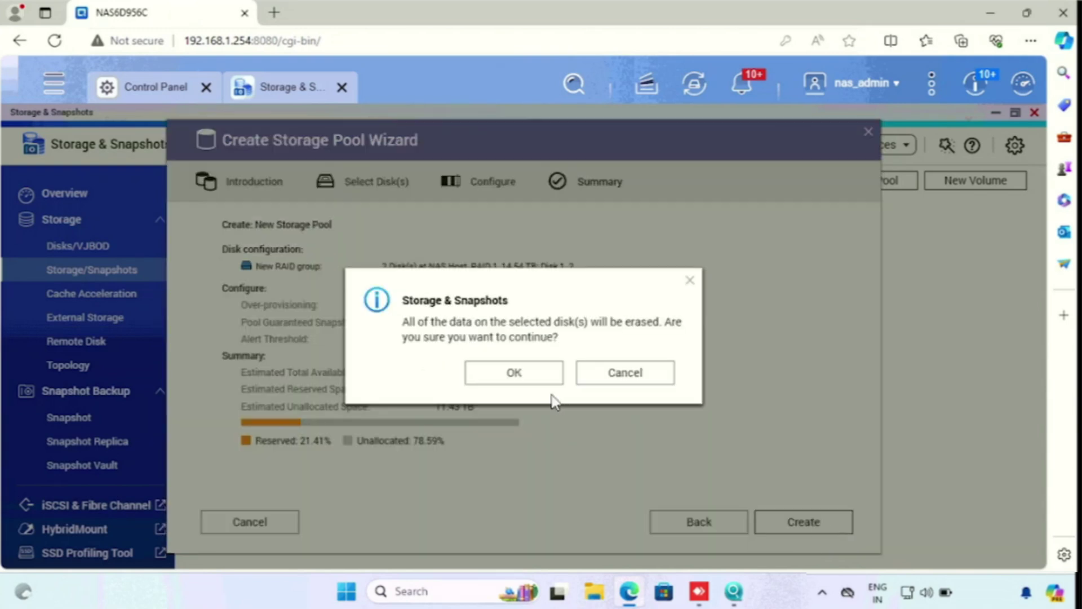
left_click(525, 381)
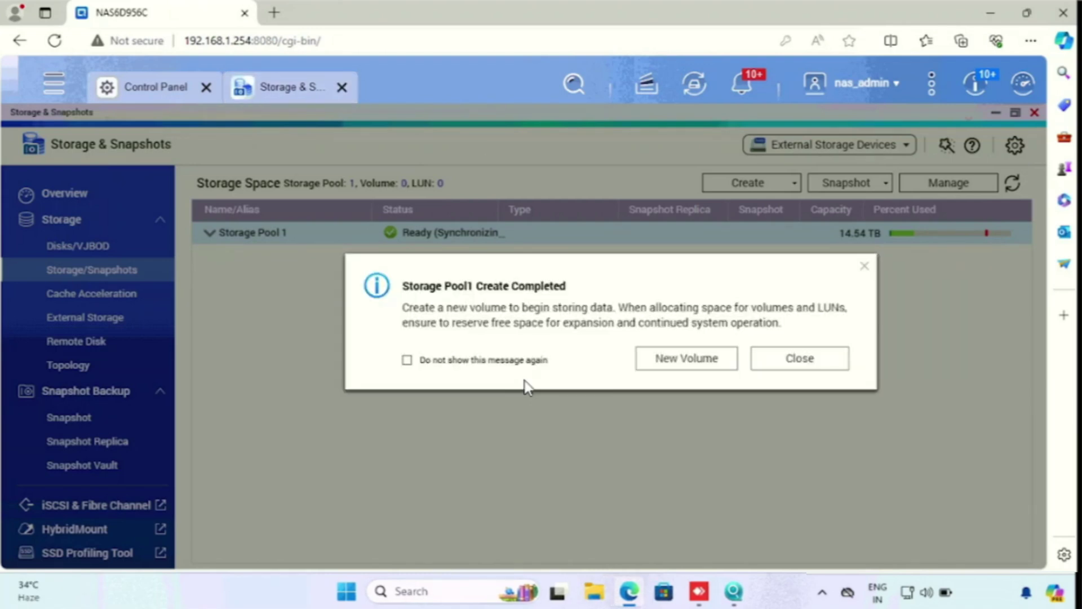
Step: Start a new thin volume on Storage Pool 1, acknowledging the thin provisioning warning
left_click(685, 365)
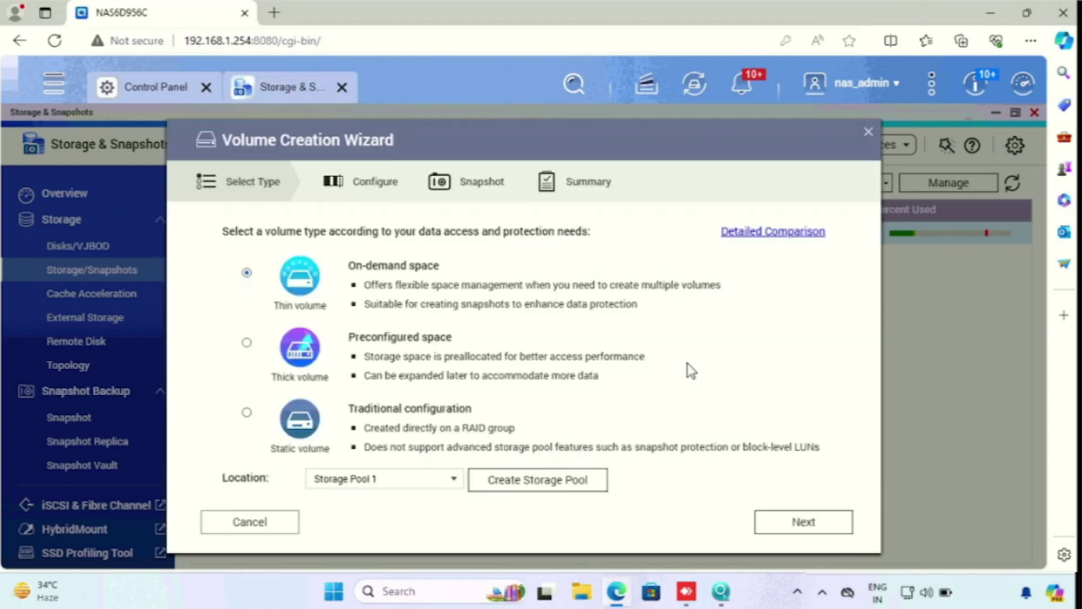
left_click(415, 480)
left_click(483, 476)
left_click(809, 524)
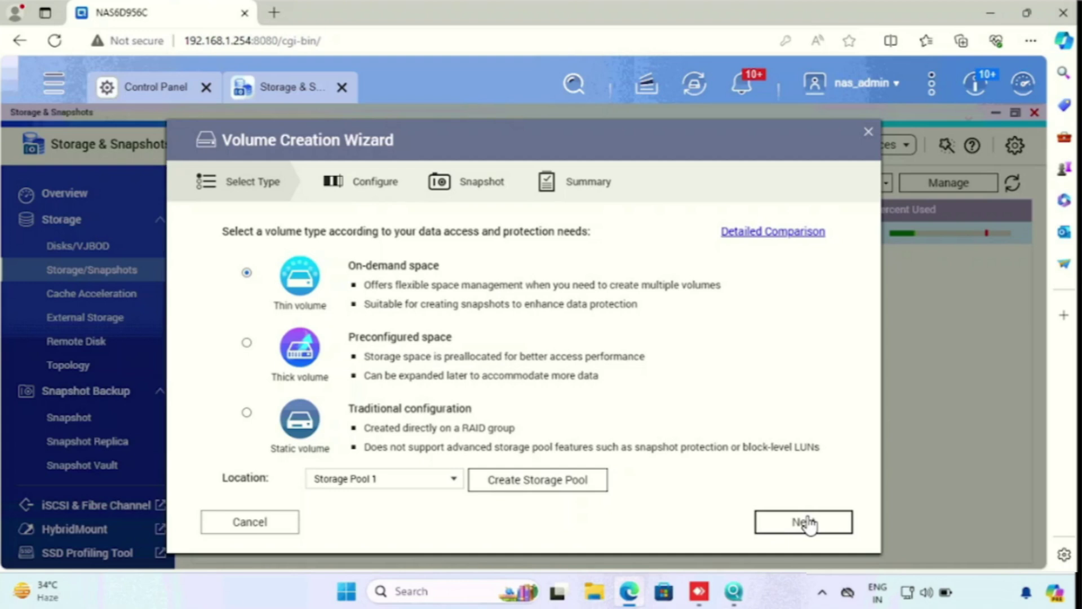
left_click(809, 521)
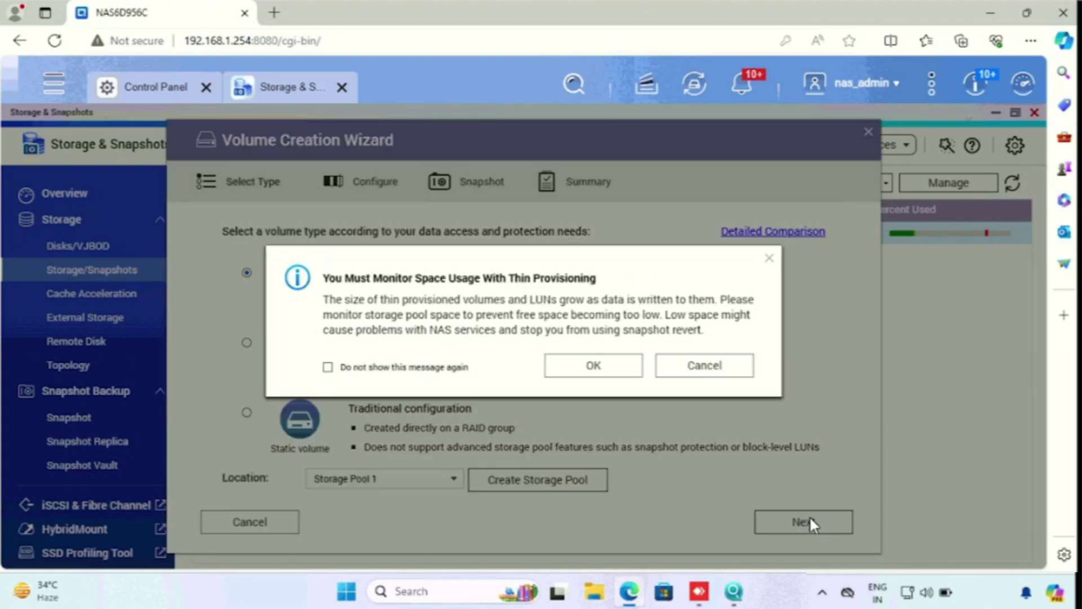
left_click(619, 375)
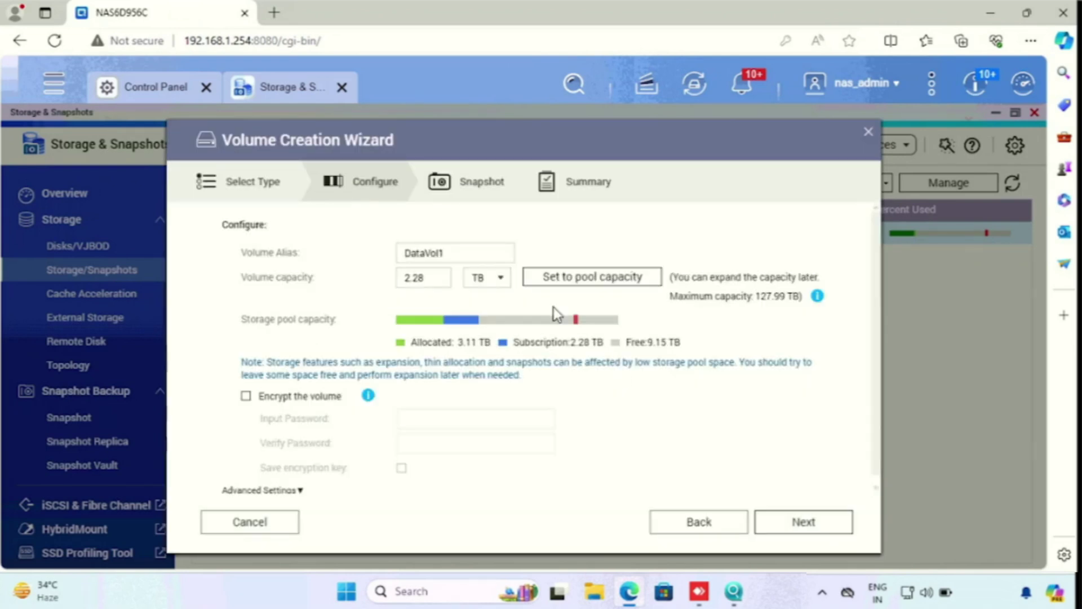
Step: Size DataVol1 to the full 11.43 TB pool capacity with daily 01:00 snapshots and finish creation
left_click(622, 285)
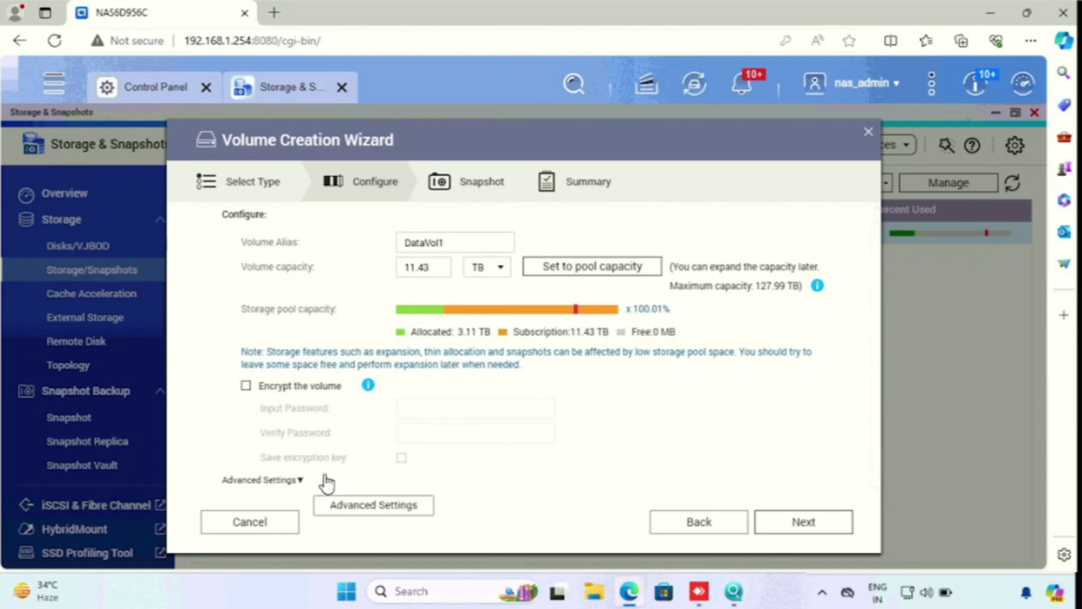
left_click(300, 489)
scroll(467, 430, "down", 3)
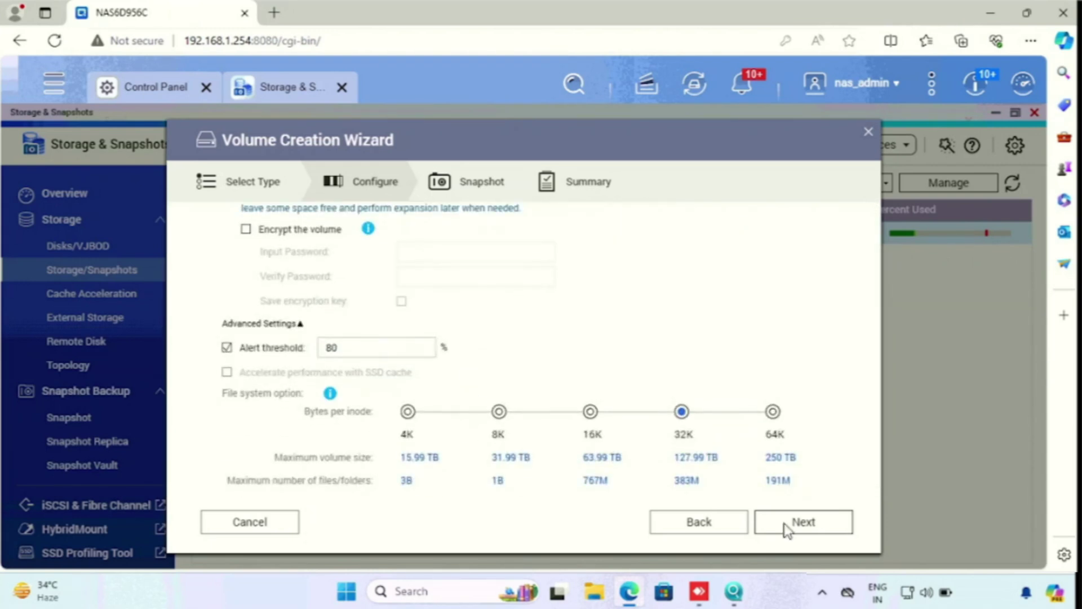
left_click(836, 523)
left_click(510, 388)
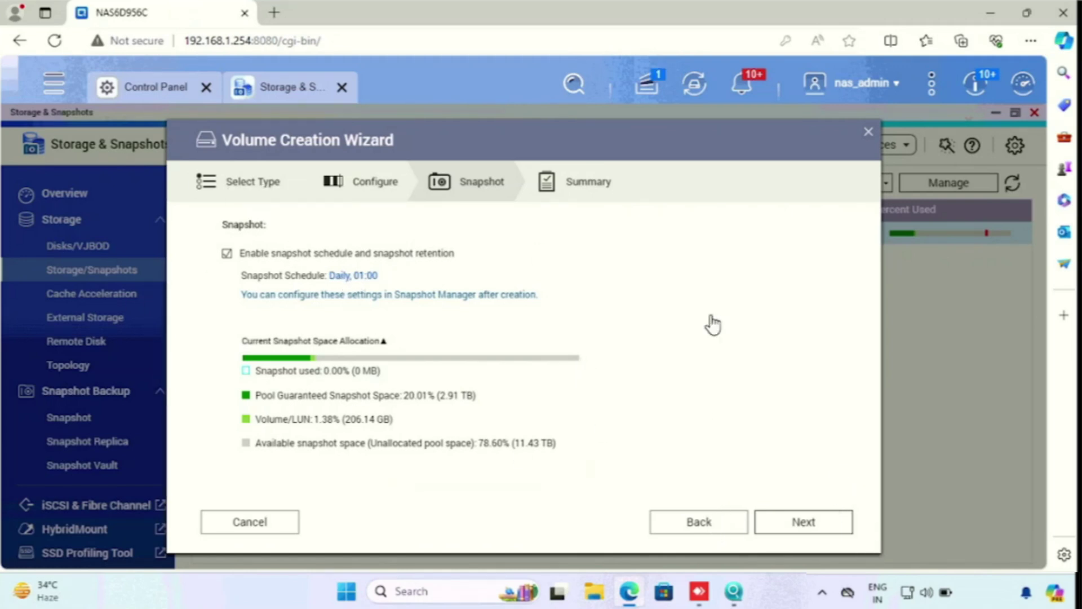
left_click(803, 522)
scroll(508, 315, "down", 1)
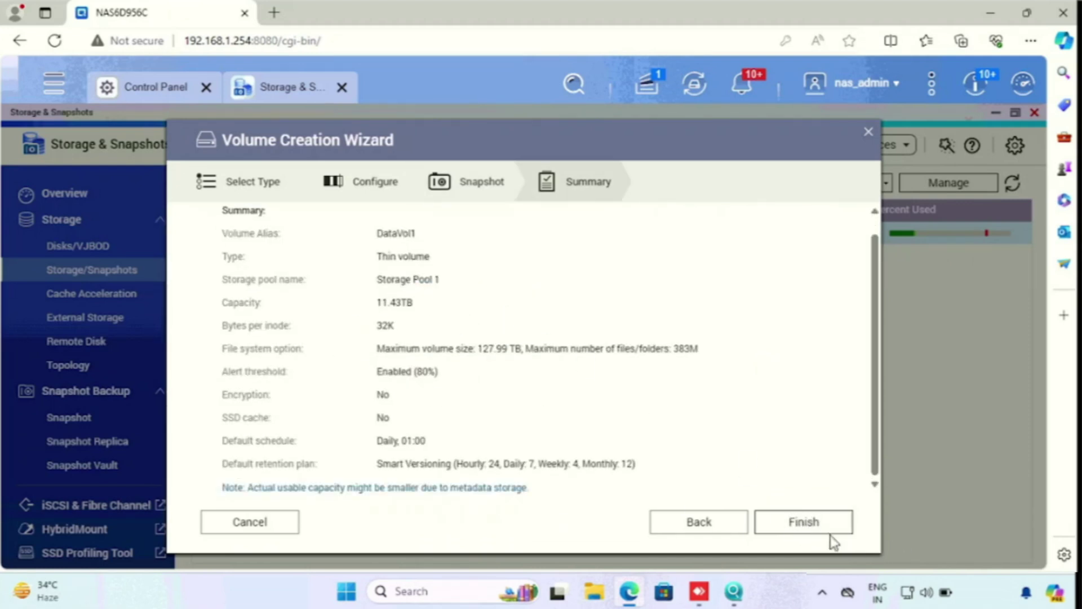
left_click(804, 522)
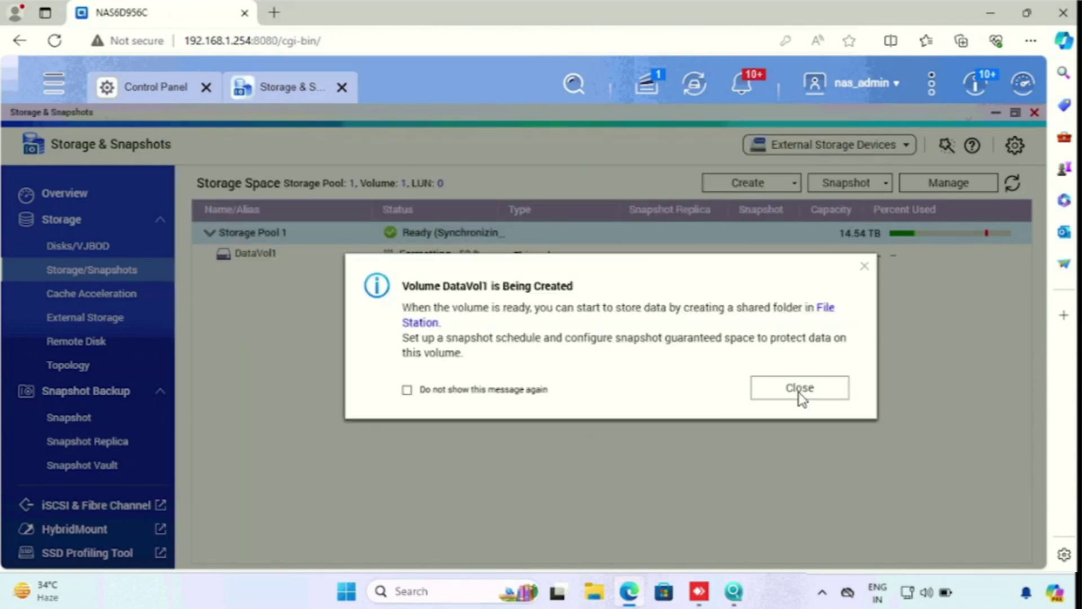
Step: Dismiss the volume notice and start a new SSD cache from Cache Acceleration
left_click(783, 396)
left_click(261, 262)
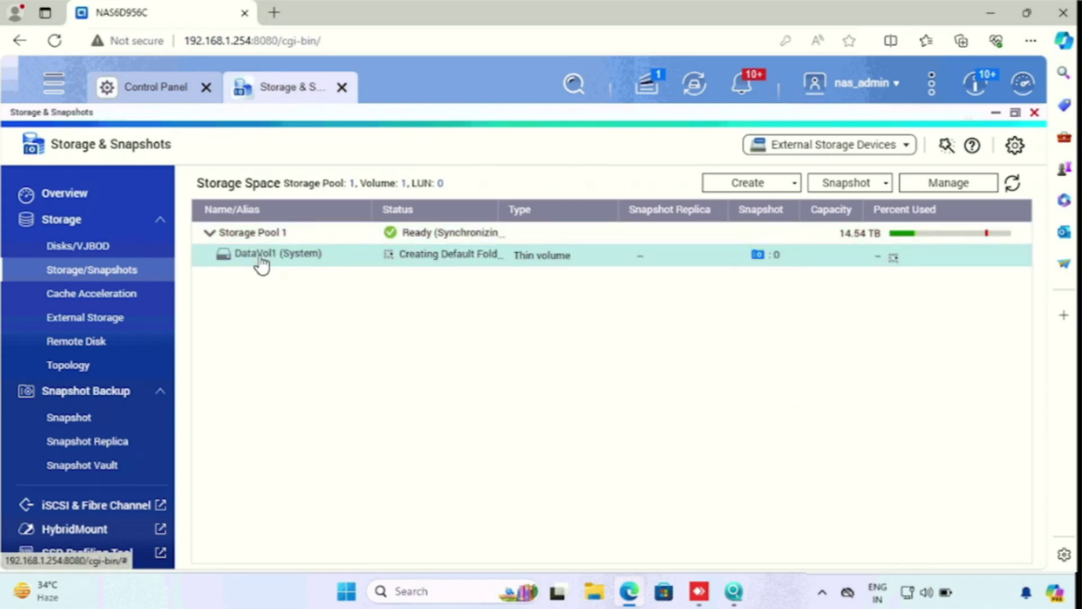
left_click(102, 295)
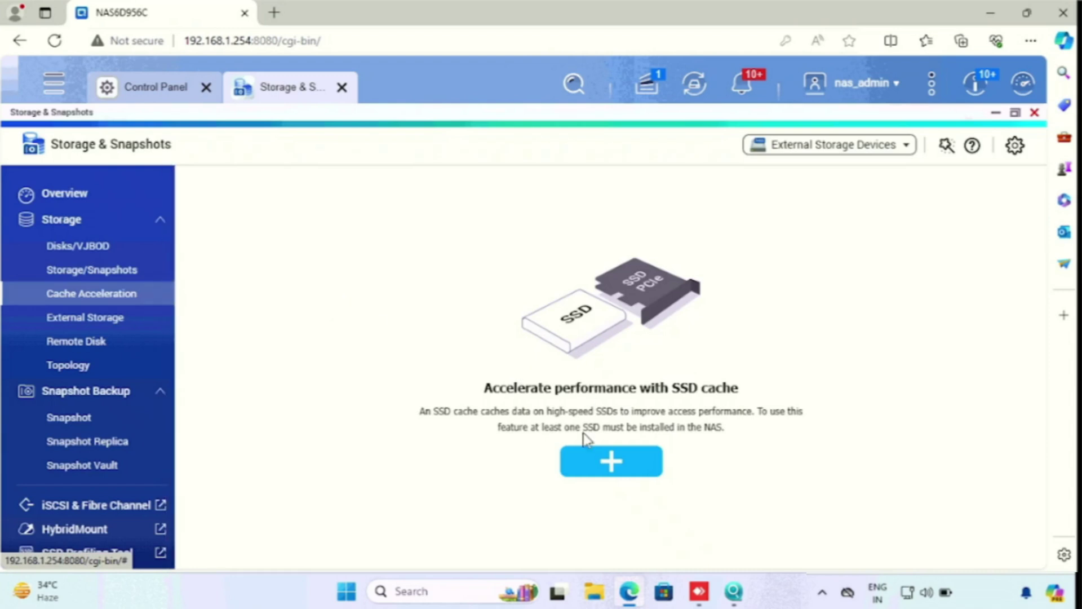
left_click(618, 463)
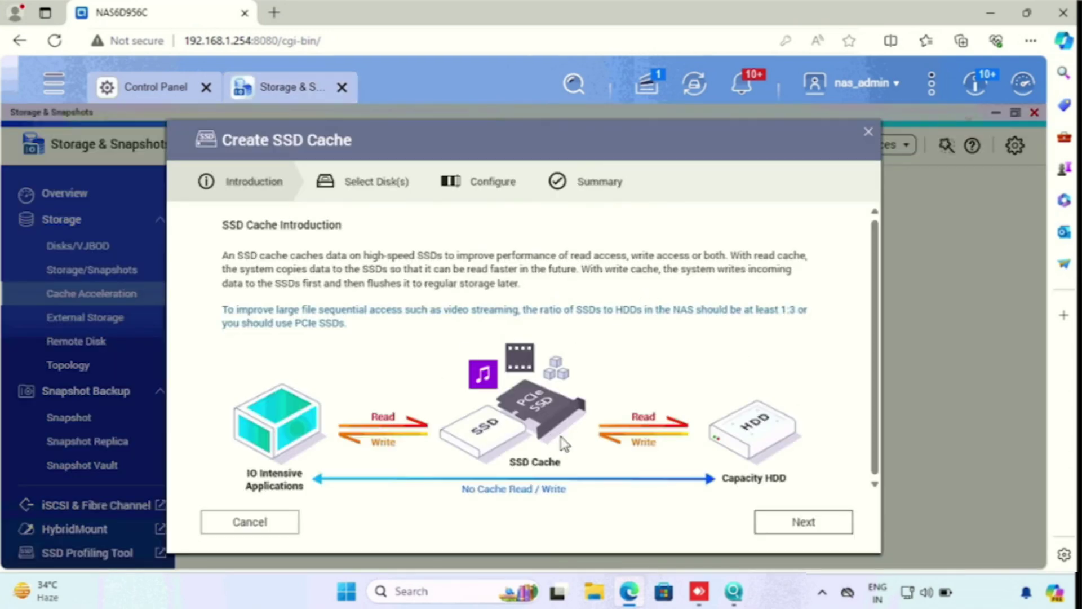
left_click(813, 527)
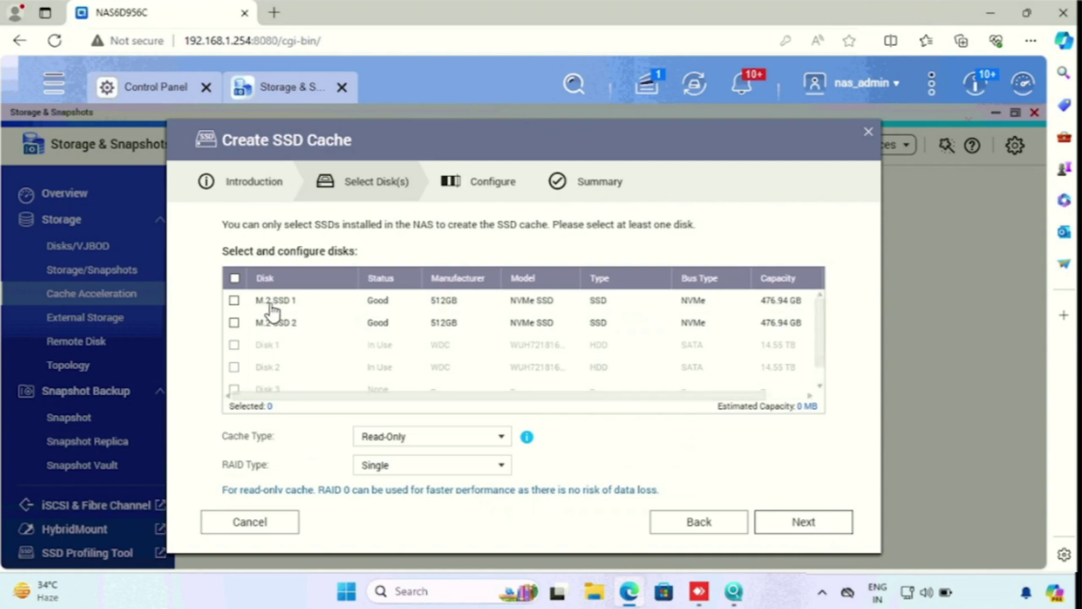
Step: Select M.2 SSD 1 and 2 as a read-only RAID 1 cache of 416.49 GB
left_click(234, 300)
left_click(234, 323)
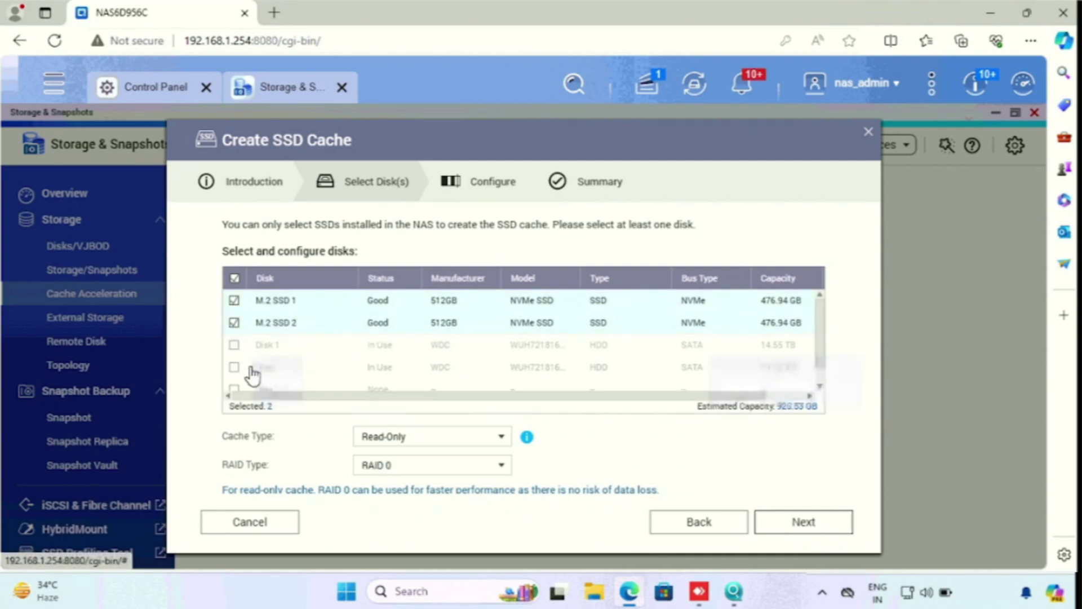
left_click(412, 471)
left_click(383, 395)
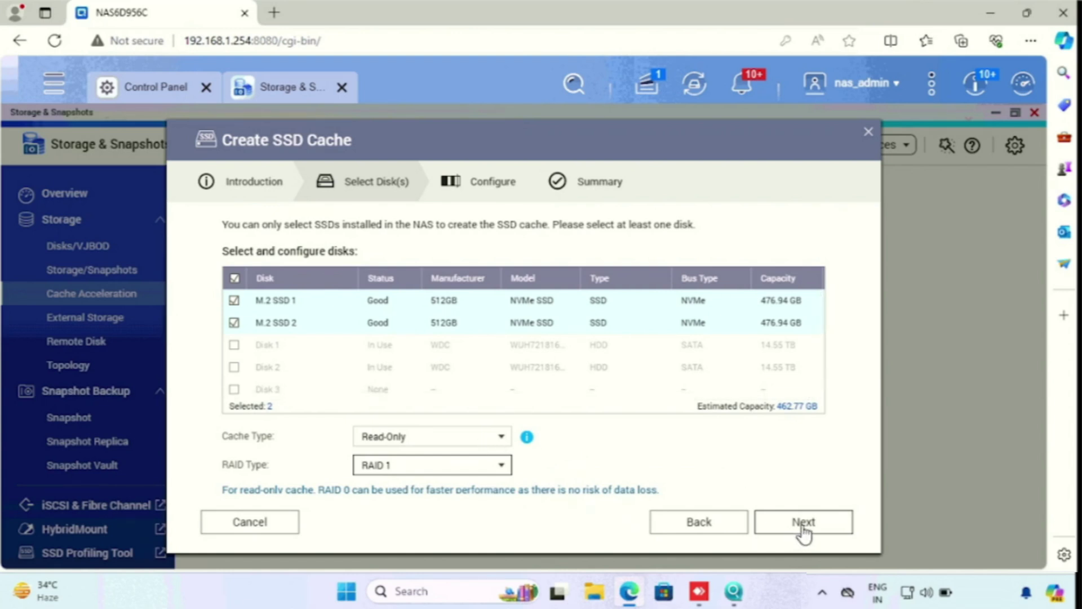
left_click(465, 437)
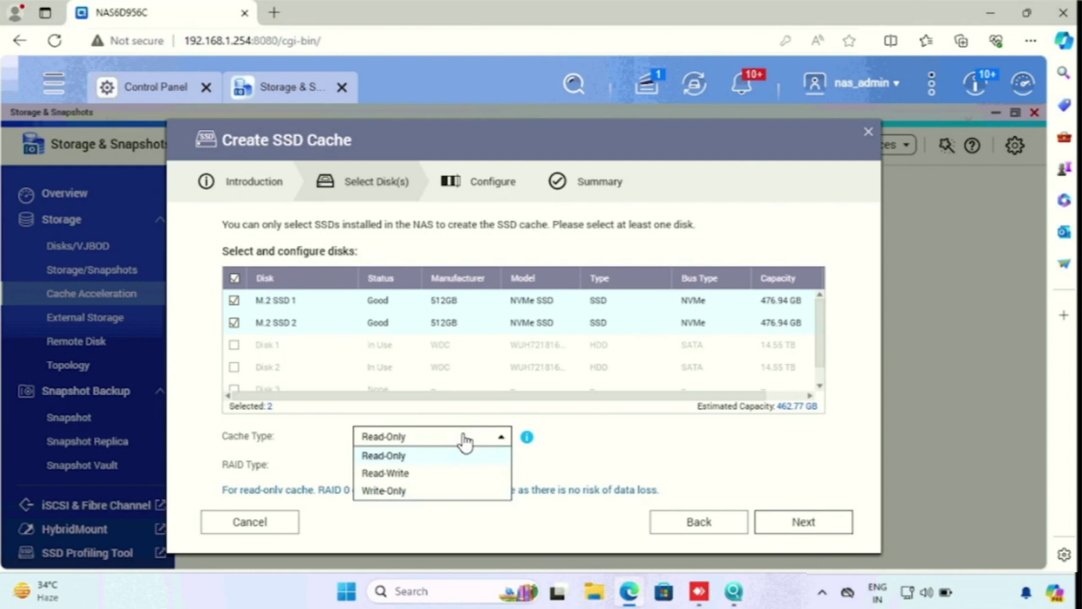
left_click(603, 455)
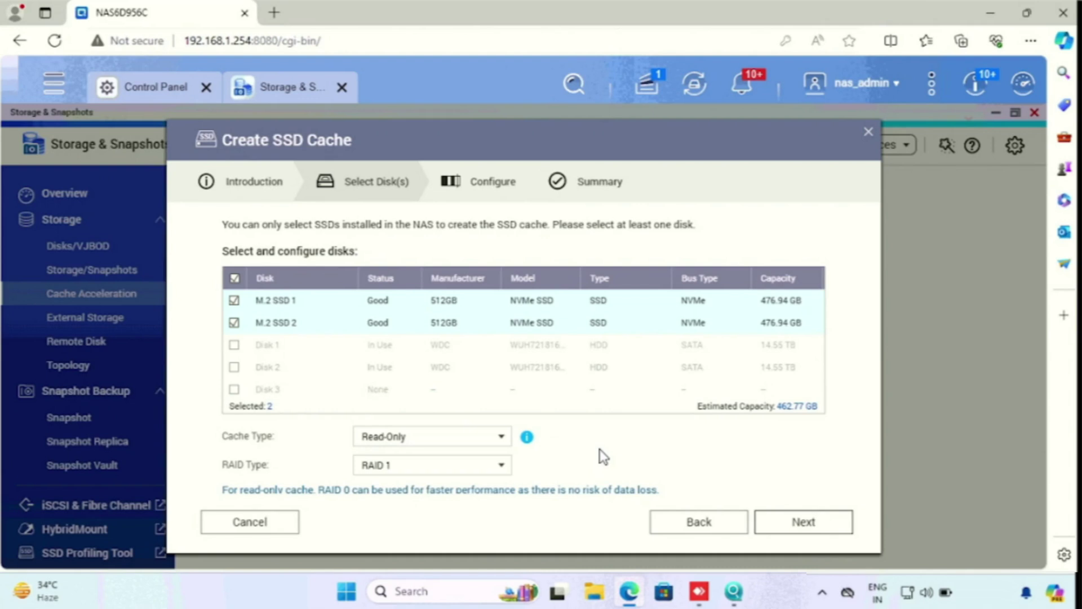
left_click(804, 523)
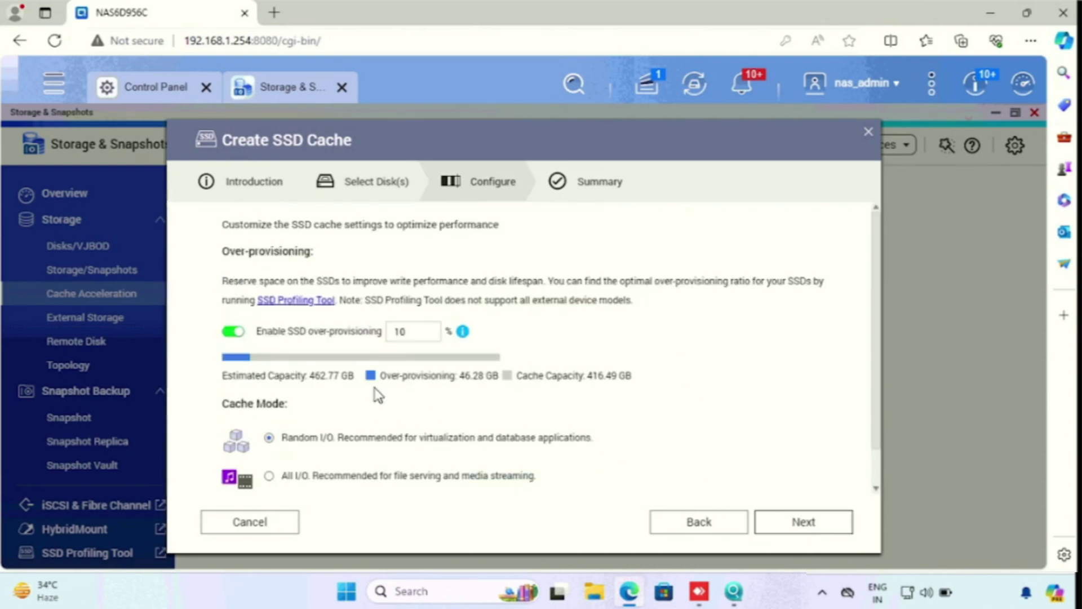
Step: Choose All I/O cache mode, keep DataVol1 selected for caching, and reach the summary
scroll(379, 406, "down", 1)
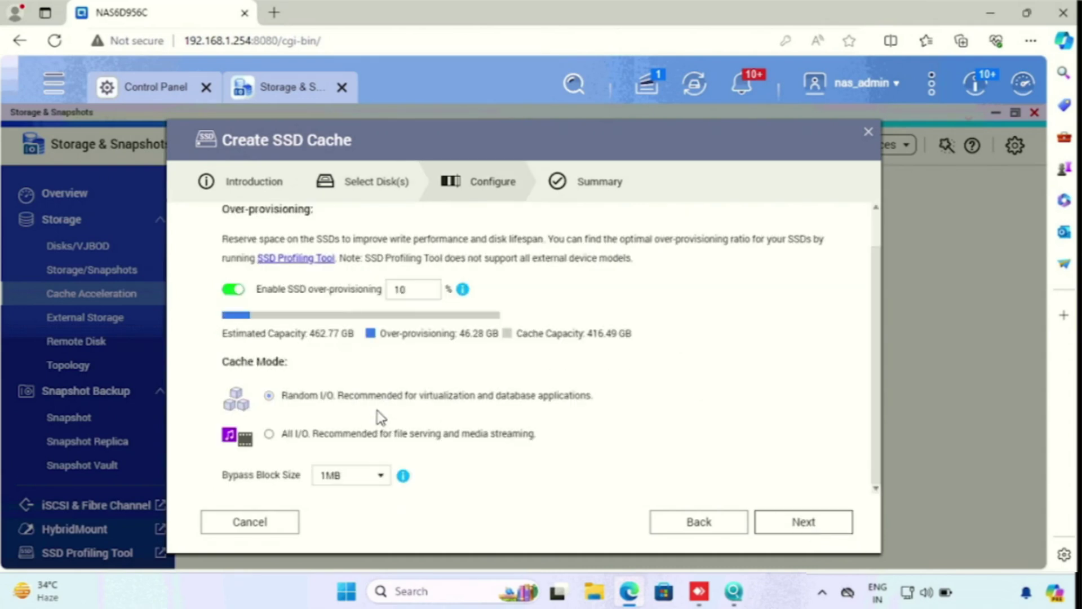
left_click(303, 438)
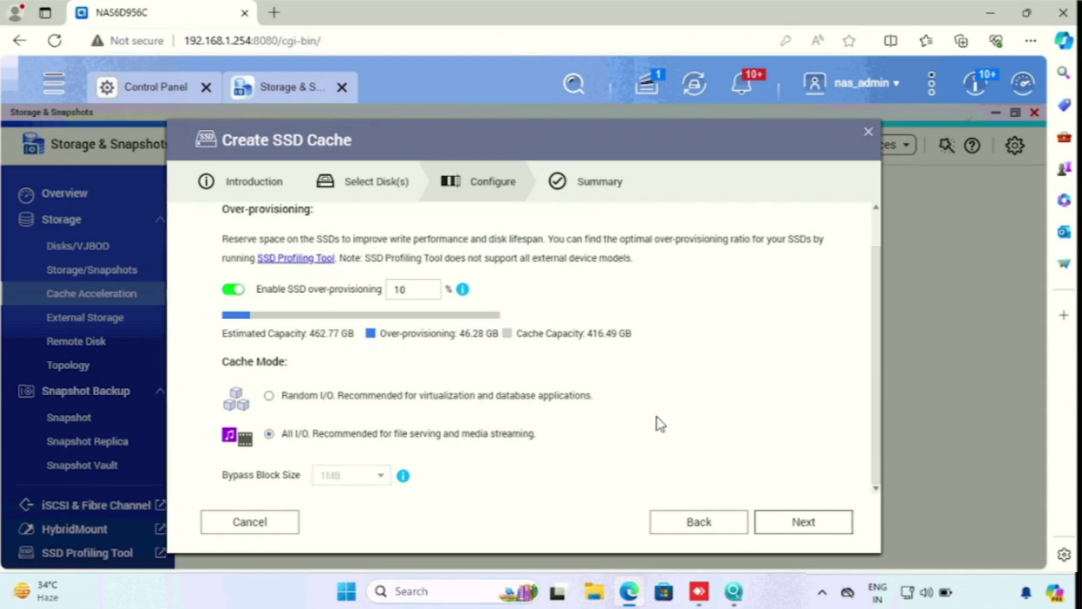
left_click(821, 534)
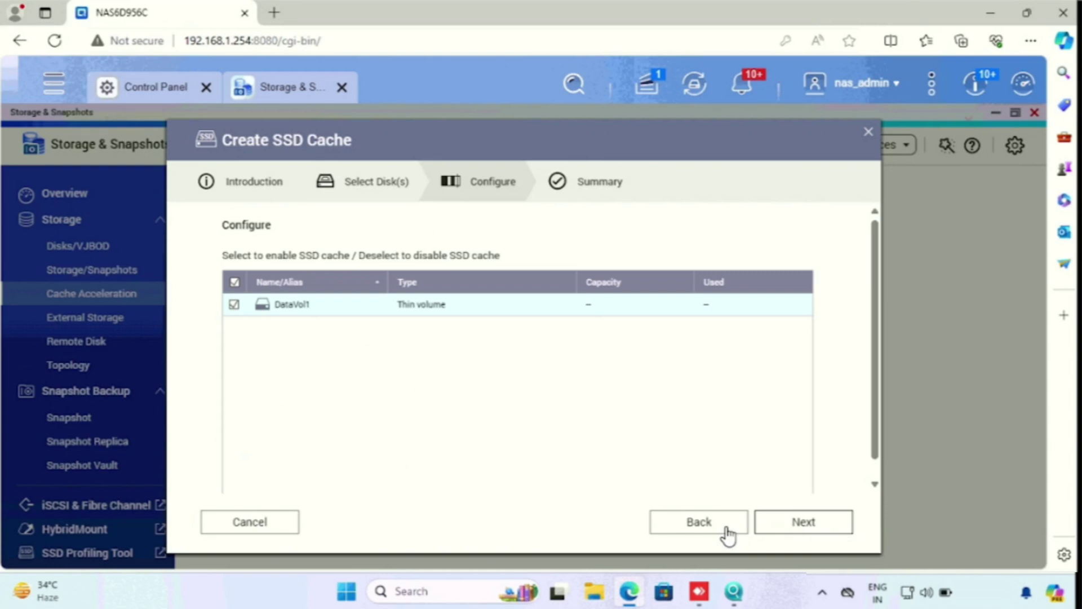
left_click(804, 526)
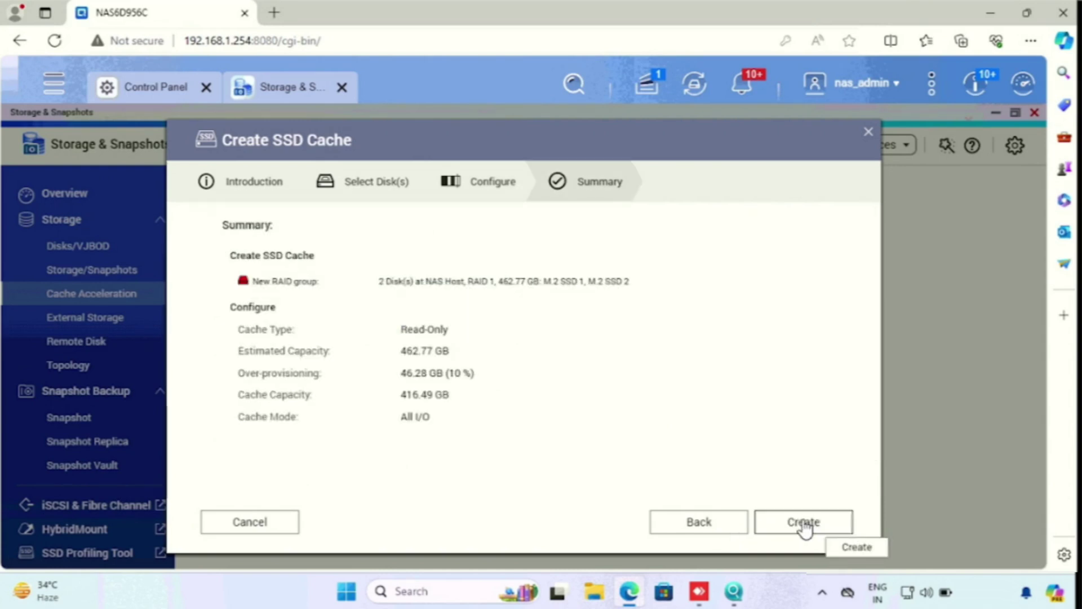
Step: Create the read-only RAID 1 SSD cache, check it in Cache Acceleration, and close Storage & Snapshots
left_click(805, 523)
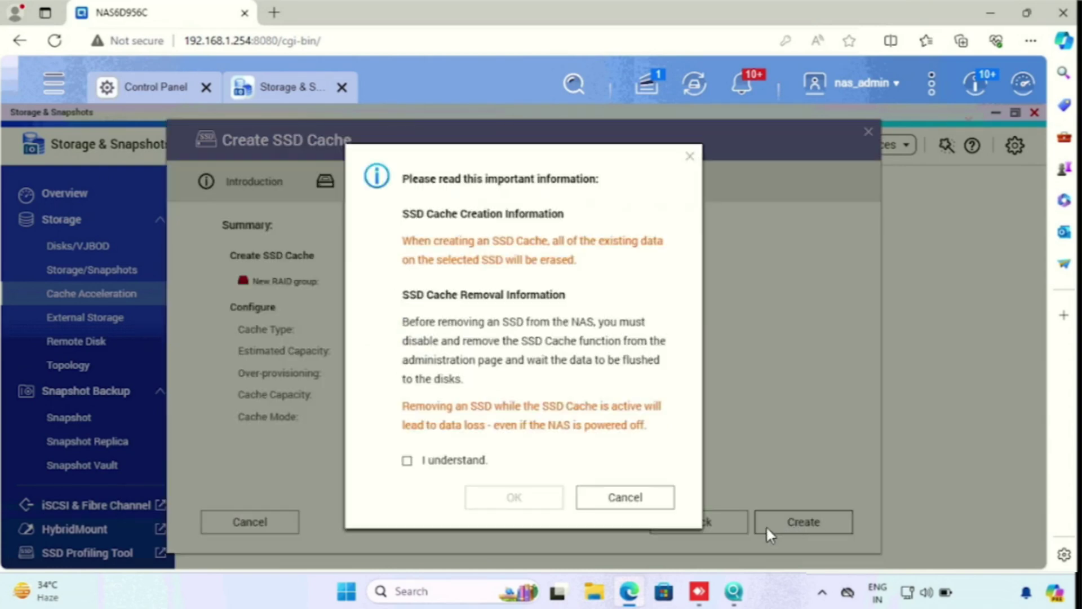
left_click(407, 460)
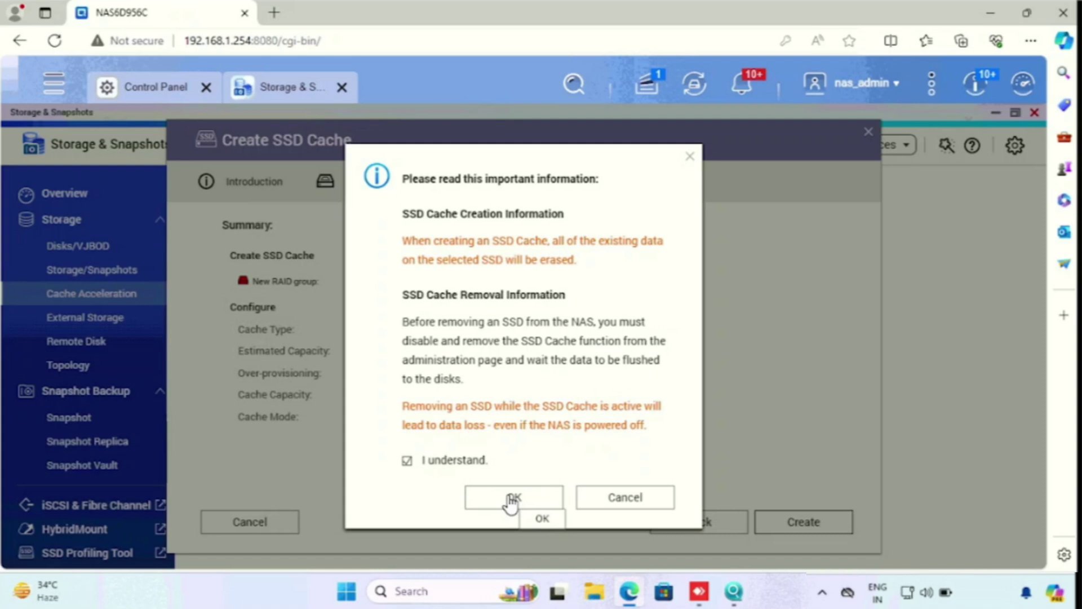
left_click(511, 501)
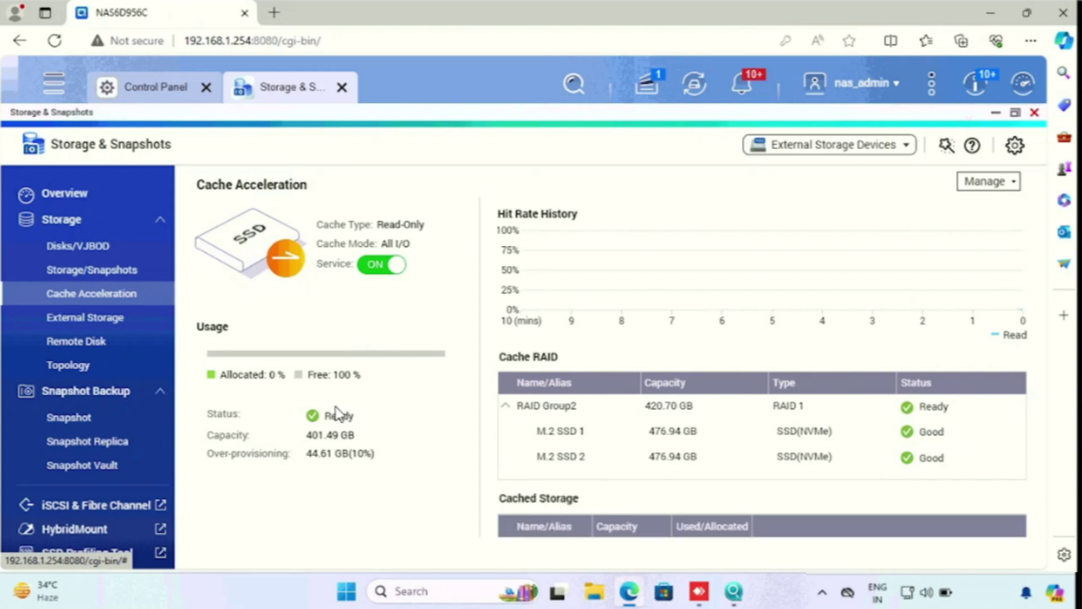
left_click(74, 244)
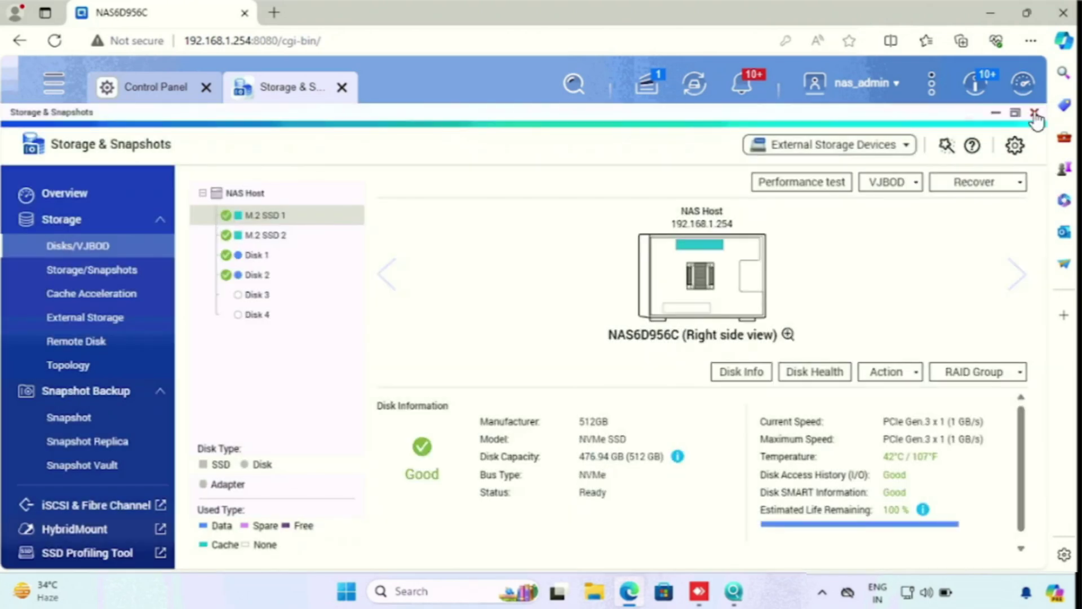
left_click(1035, 113)
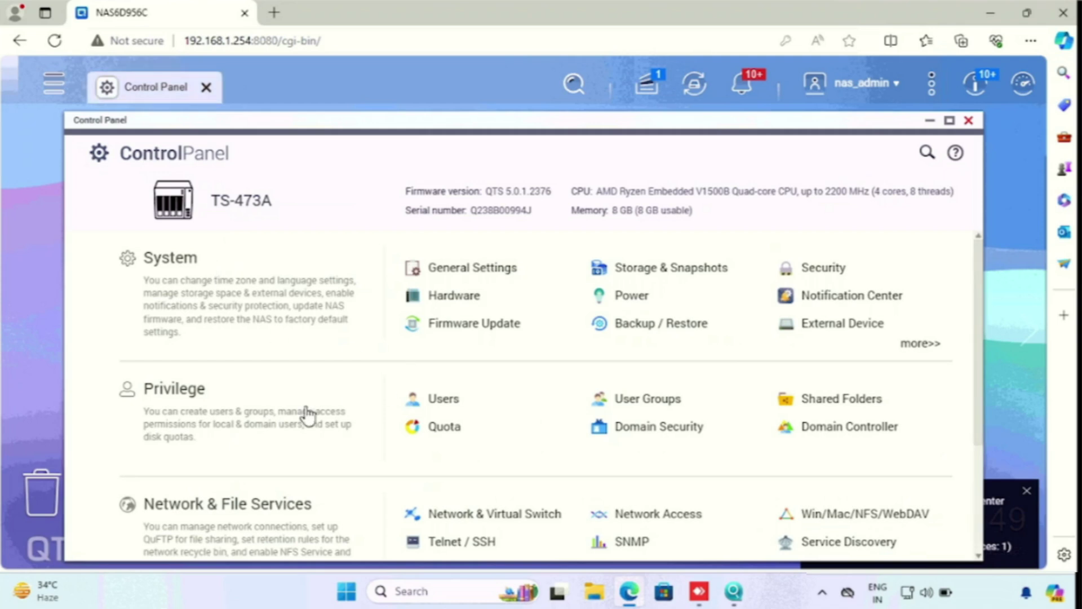
Step: Create user nas_data with a verified password and dismiss the browser's save-password prompt
left_click(435, 401)
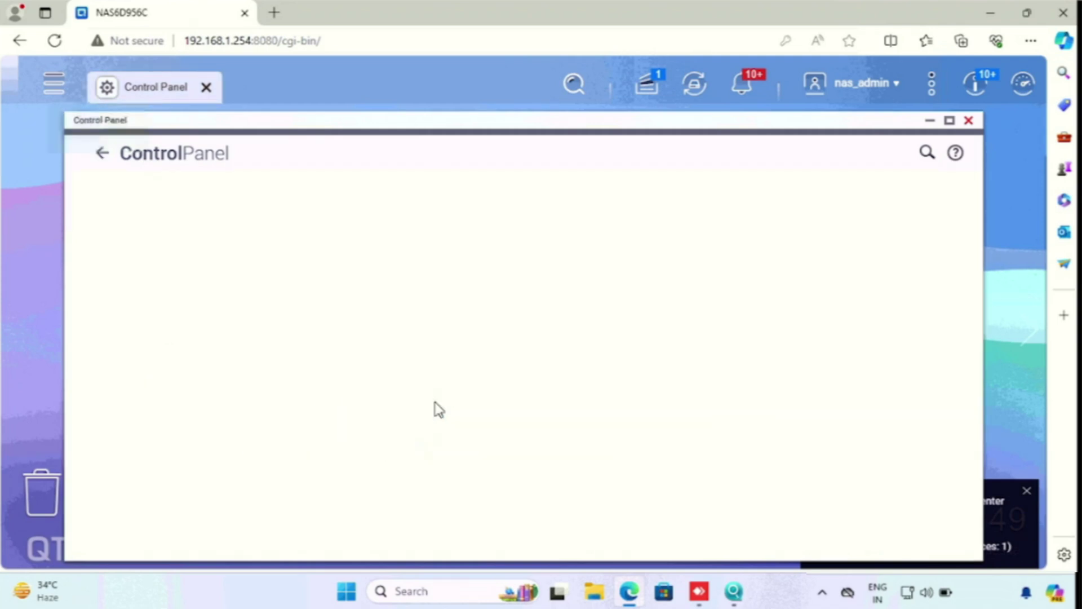
left_click(333, 186)
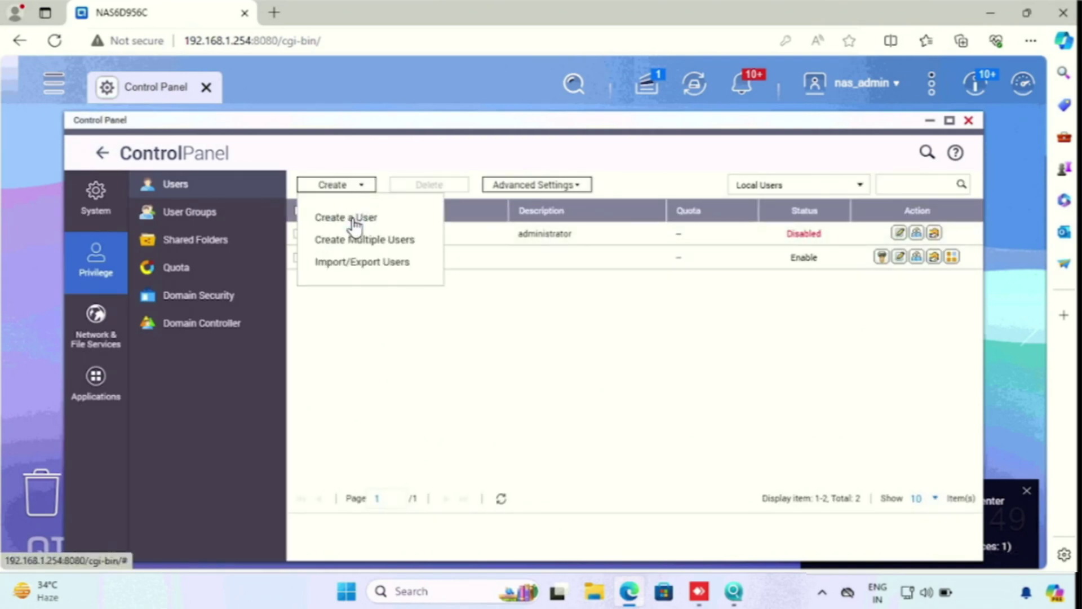
left_click(336, 204)
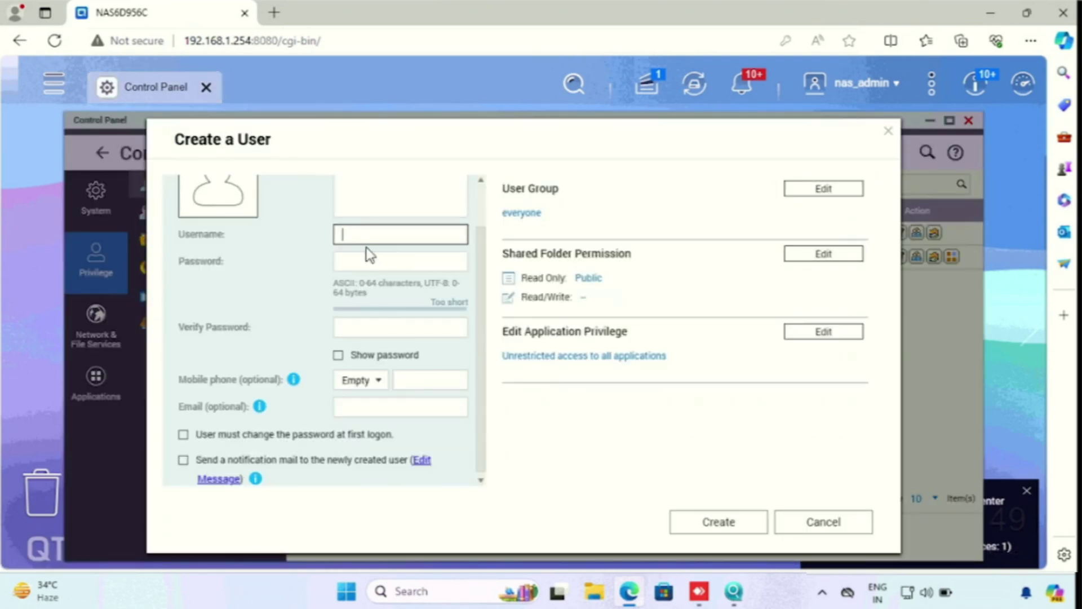
type("nas_d")
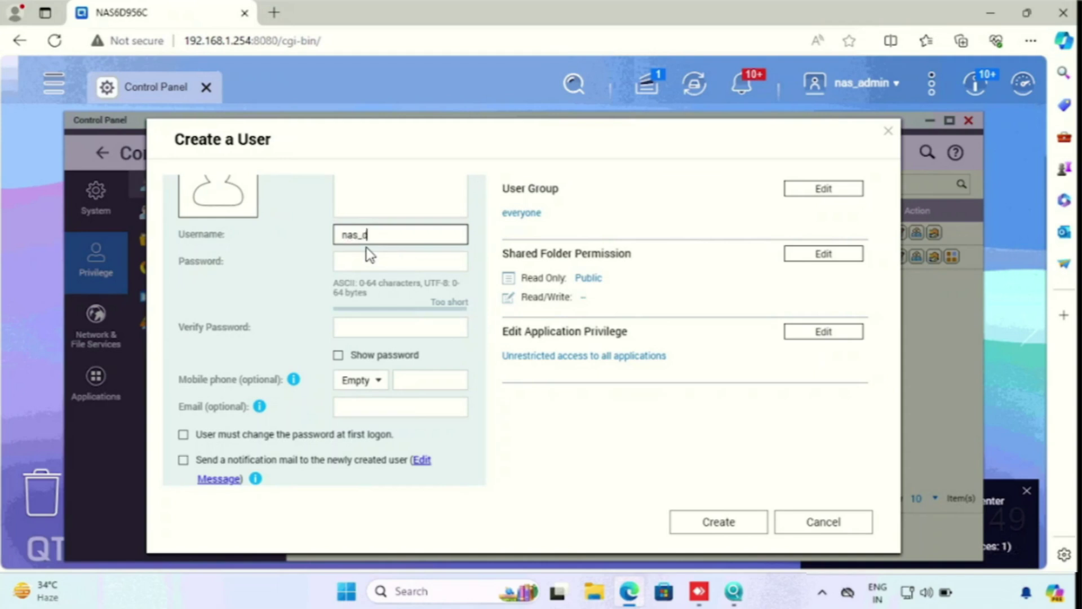
type("ata")
left_click(366, 261)
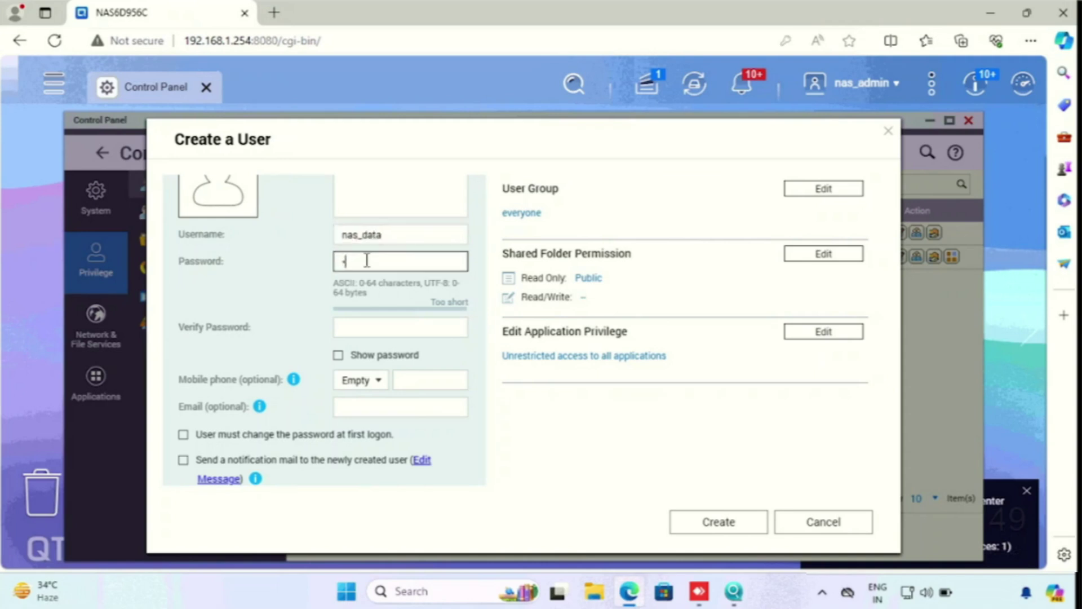
type("*****")
type("*****")
left_click(366, 328)
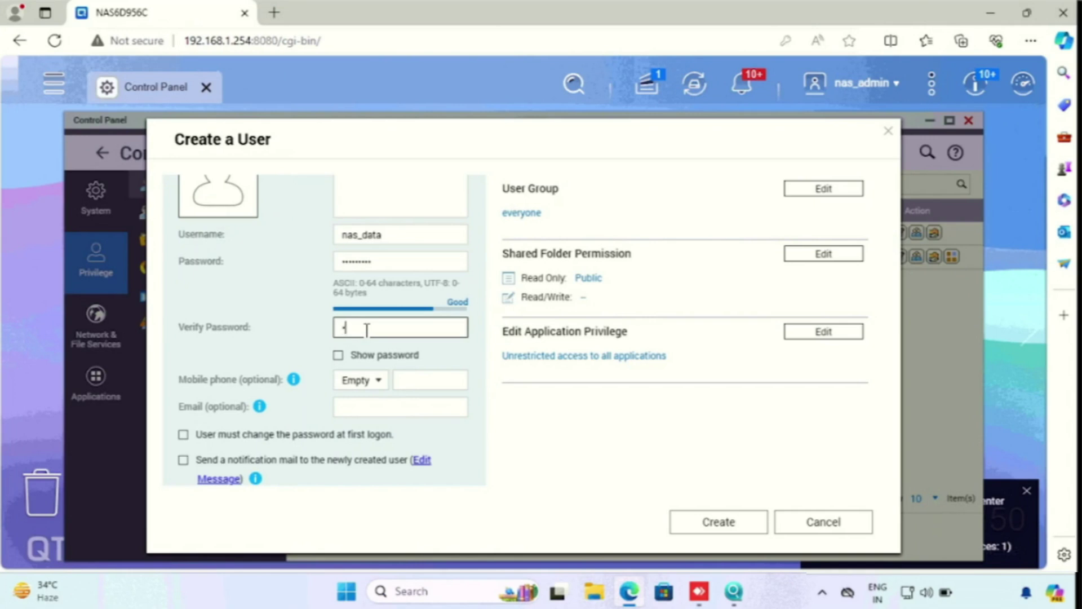
type("**********")
left_click(707, 523)
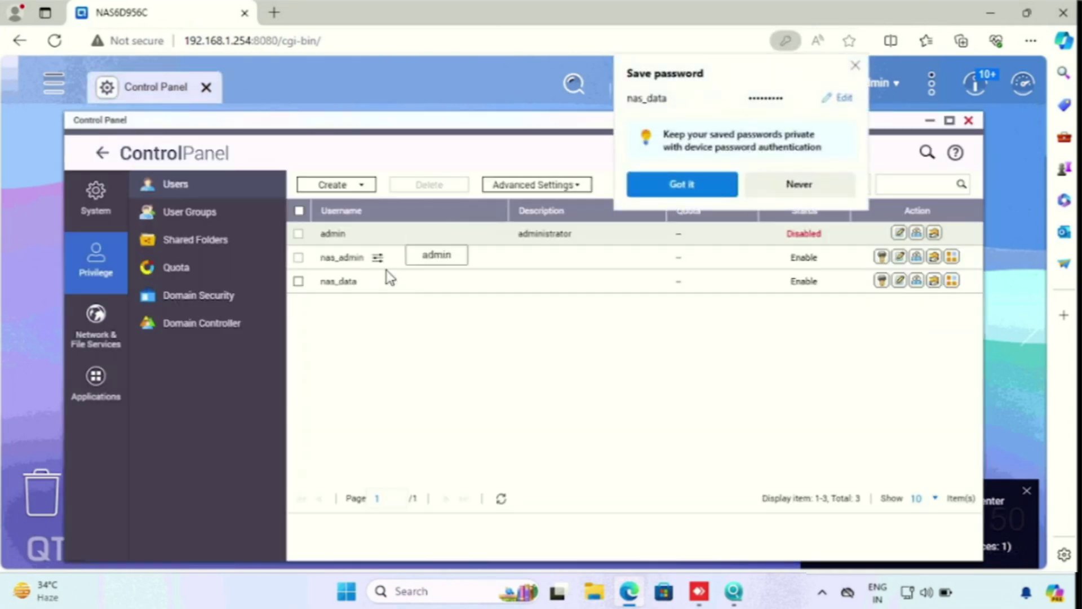
left_click(389, 278)
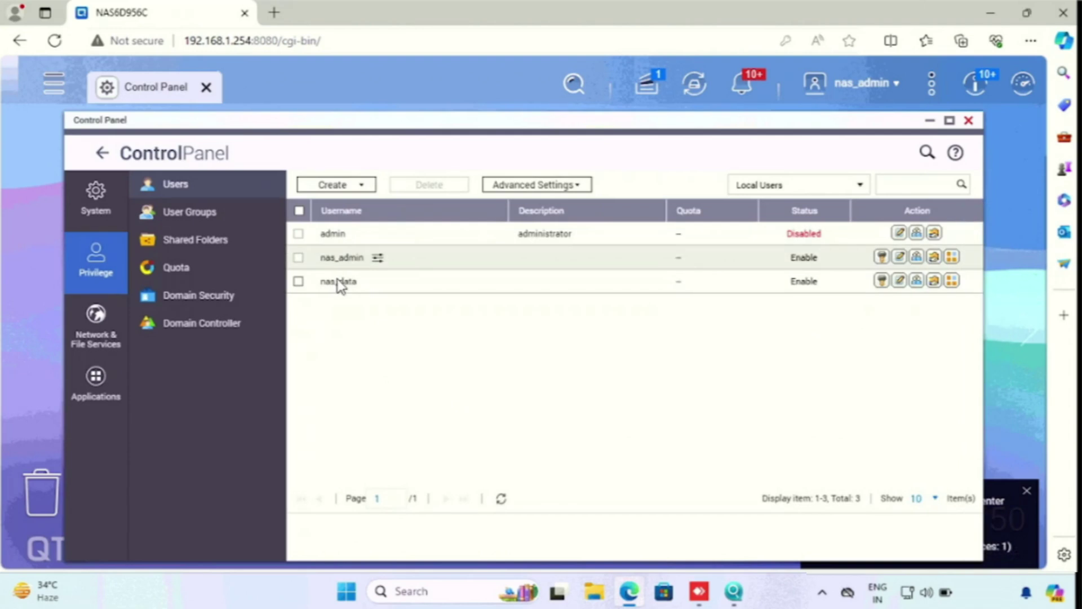
Step: Start shared folder CommonData on volume DataVol1 and continue to its access privileges
left_click(200, 244)
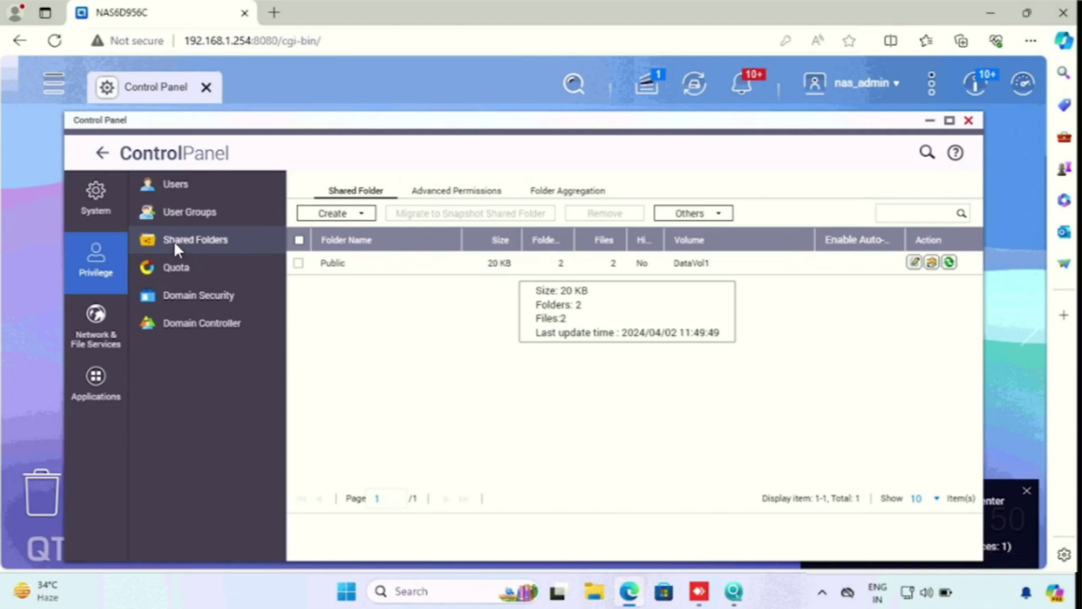
left_click(363, 215)
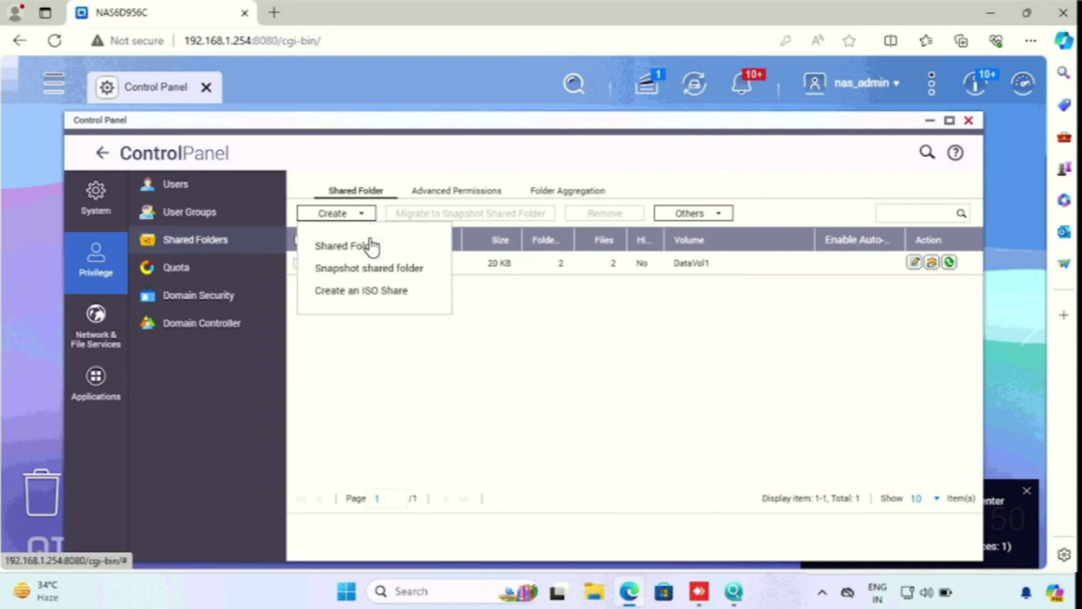
left_click(365, 248)
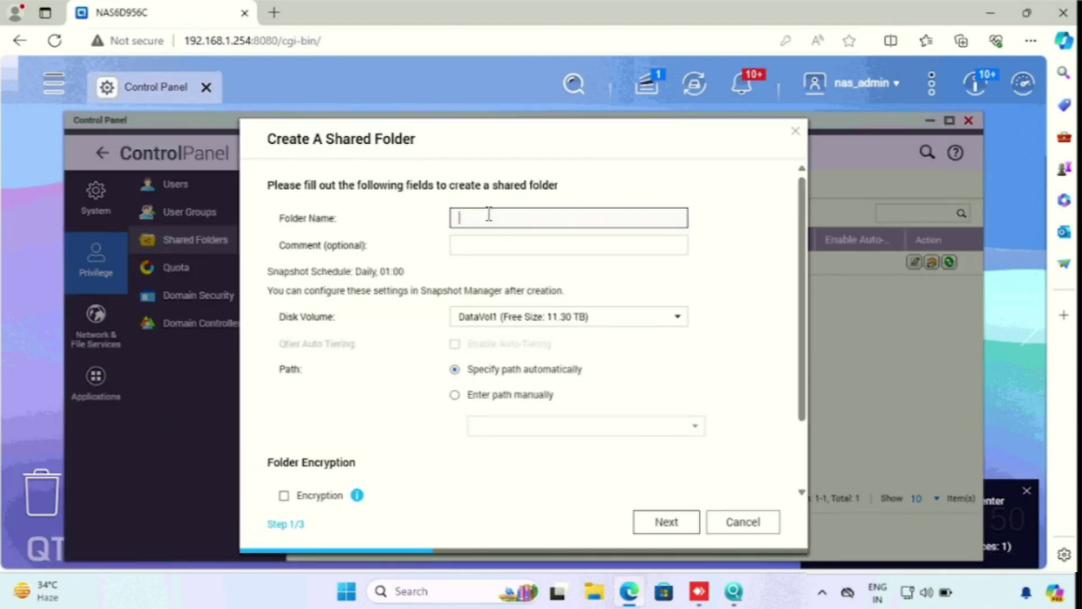
type("CommonData")
left_click(535, 319)
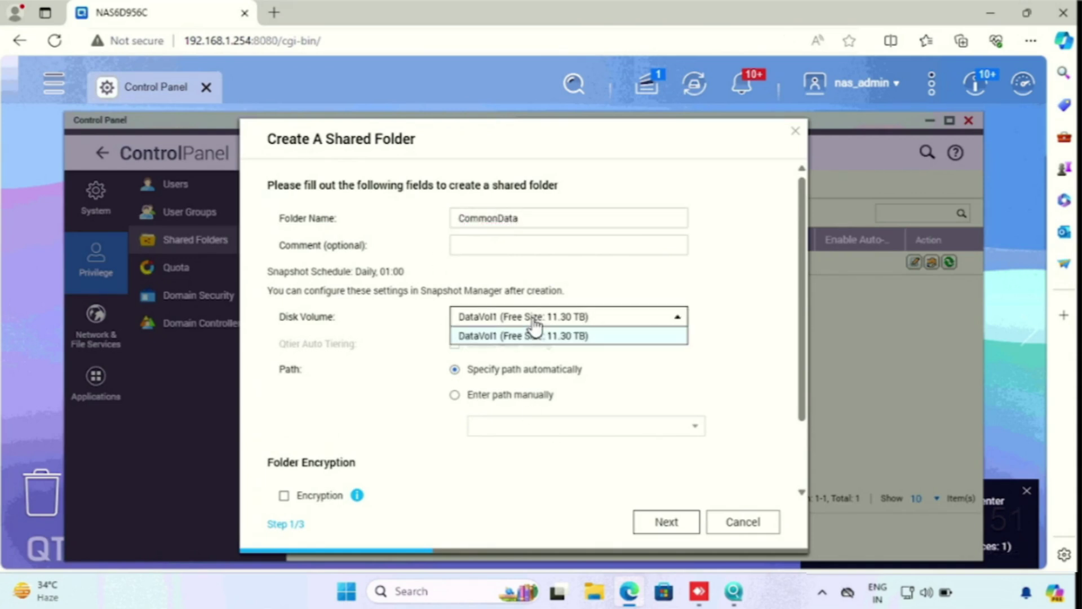
left_click(529, 334)
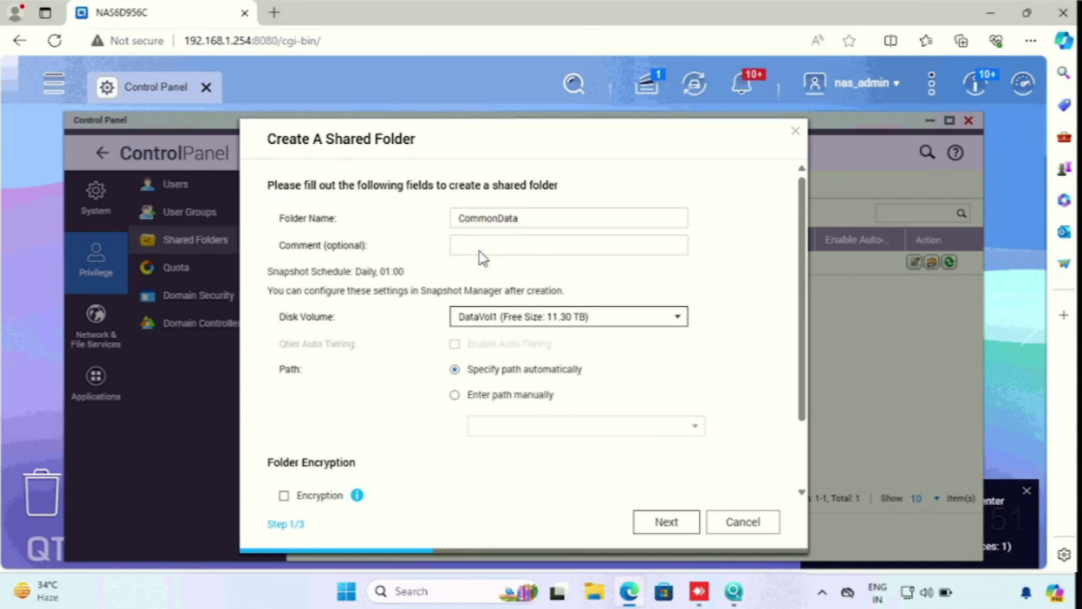
left_click(669, 522)
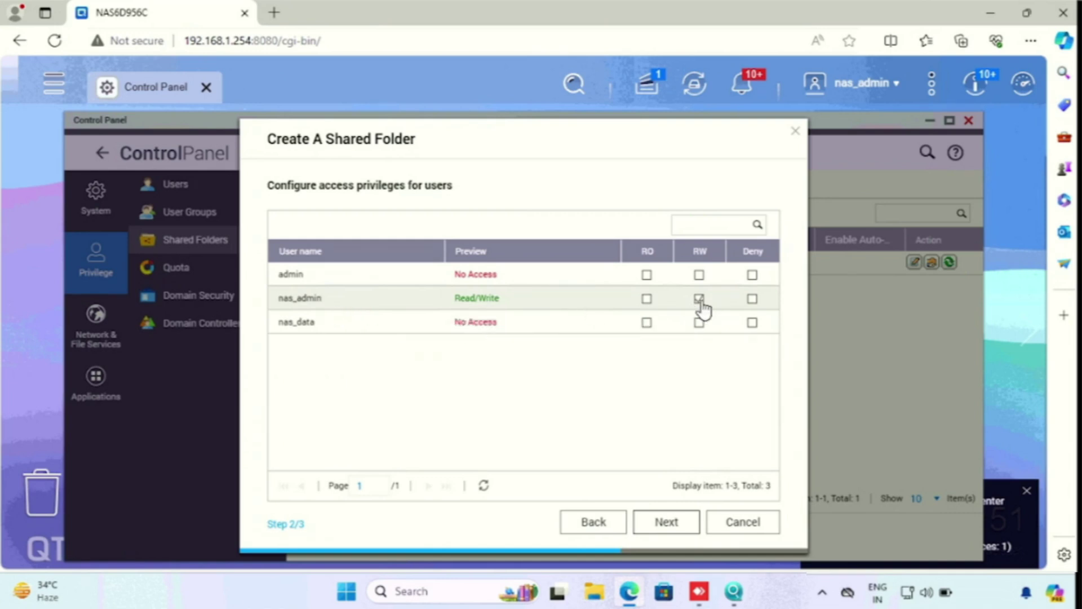
Step: Give nas_data Read/Write access to CommonData
left_click(646, 323)
left_click(646, 324)
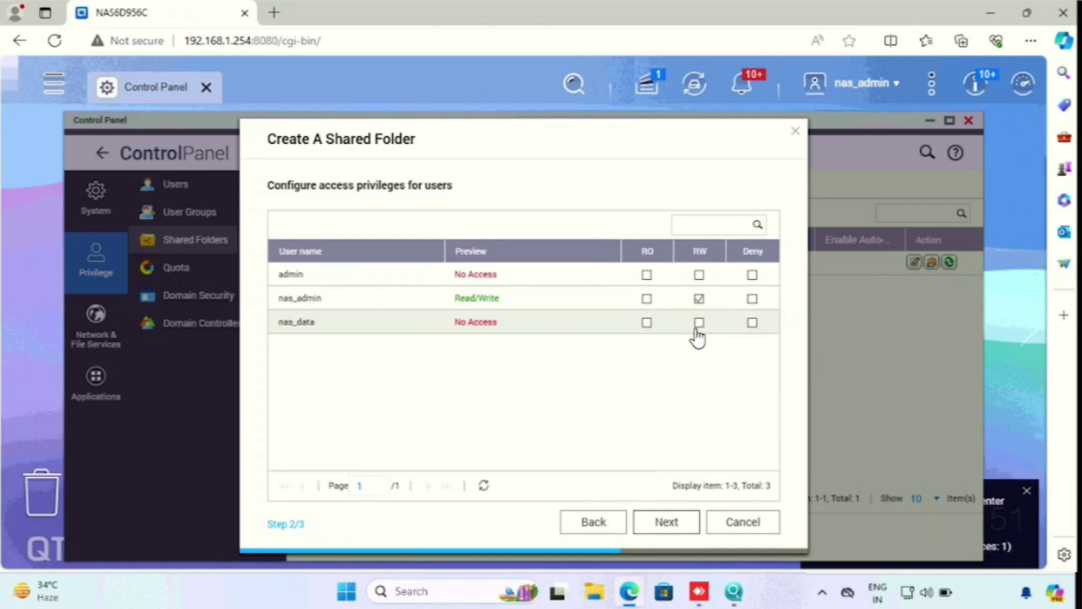
left_click(698, 325)
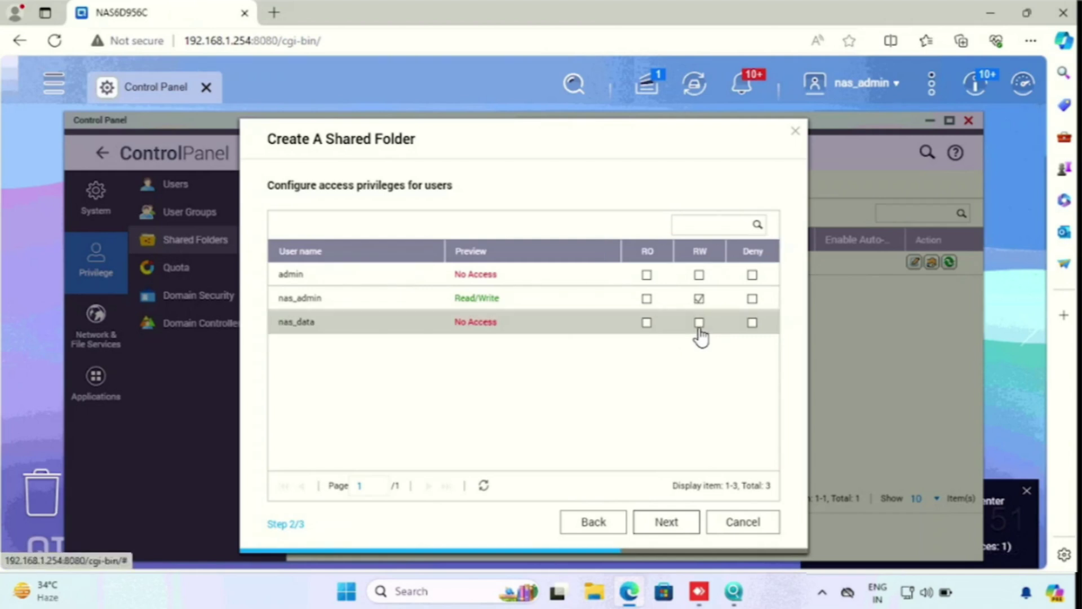
Step: Restrict Recycle Bin access to administrators, finish the folder, and dismiss the notice for good
left_click(670, 524)
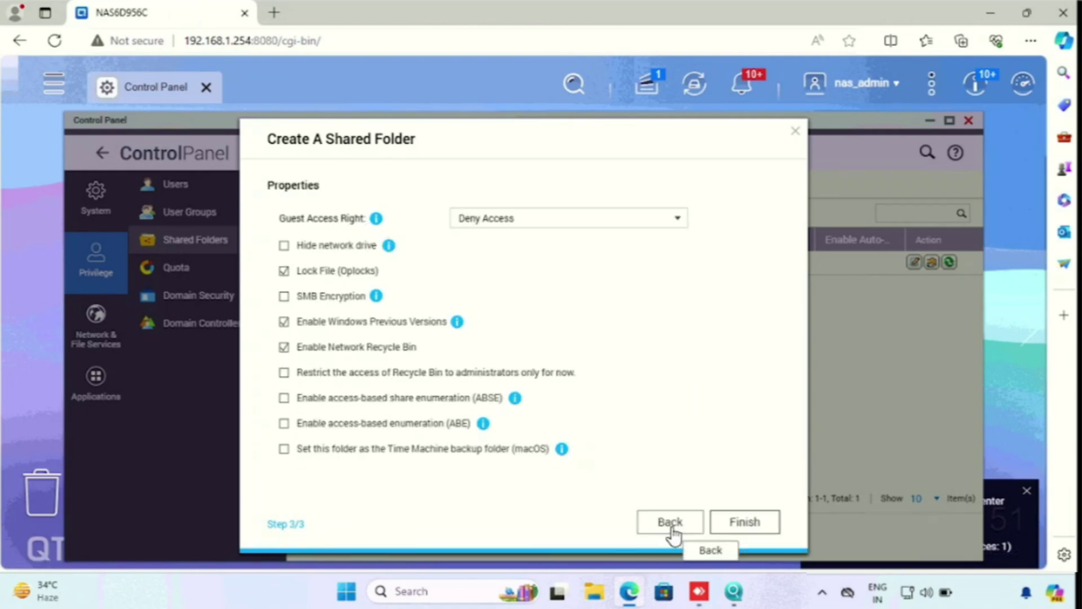
left_click(734, 524)
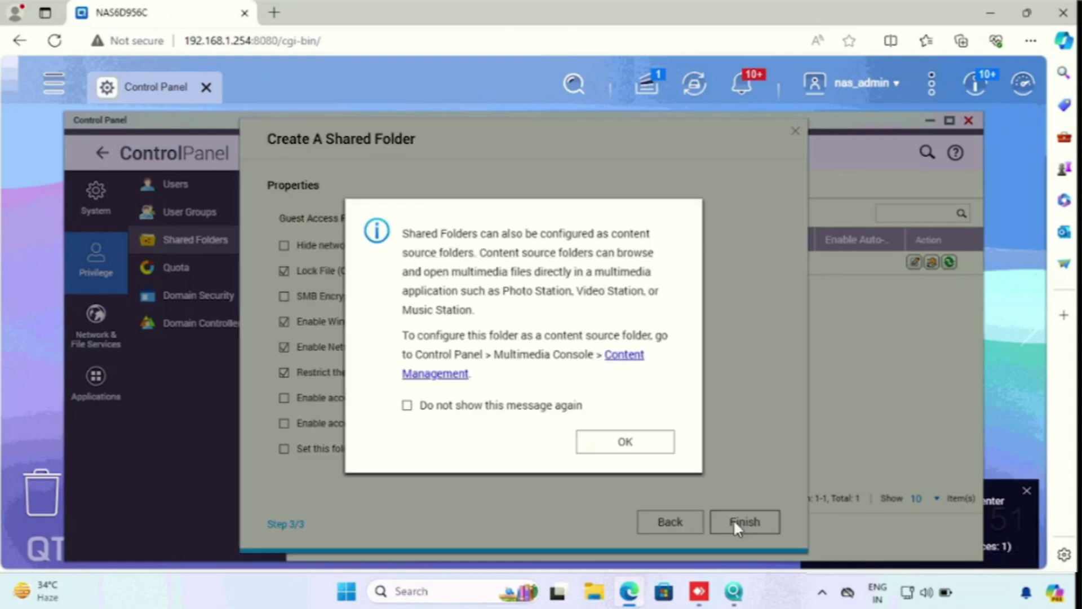
left_click(436, 412)
left_click(435, 411)
left_click(436, 411)
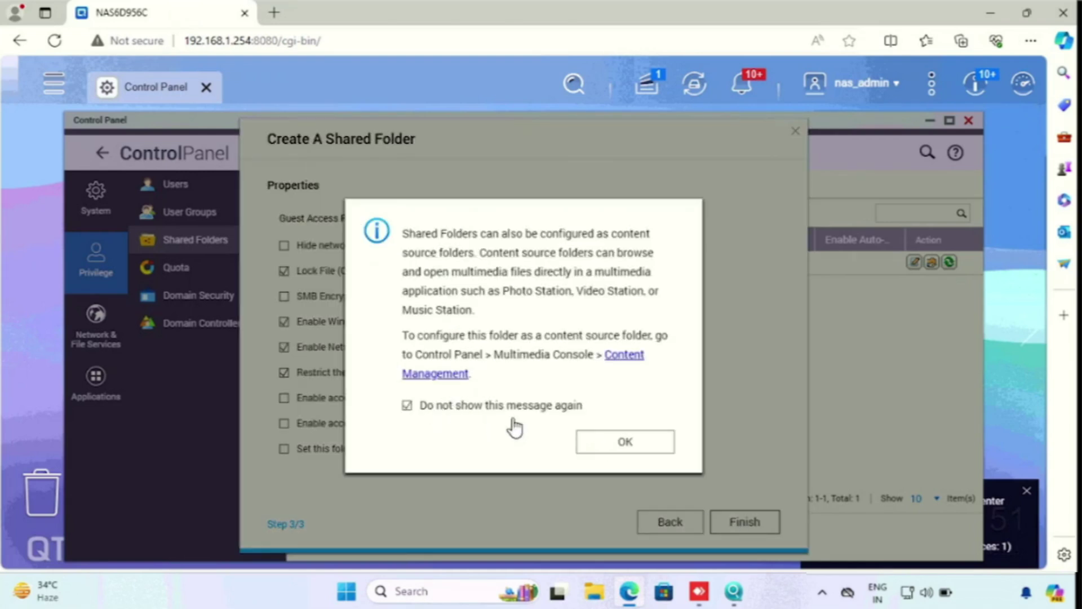
left_click(625, 442)
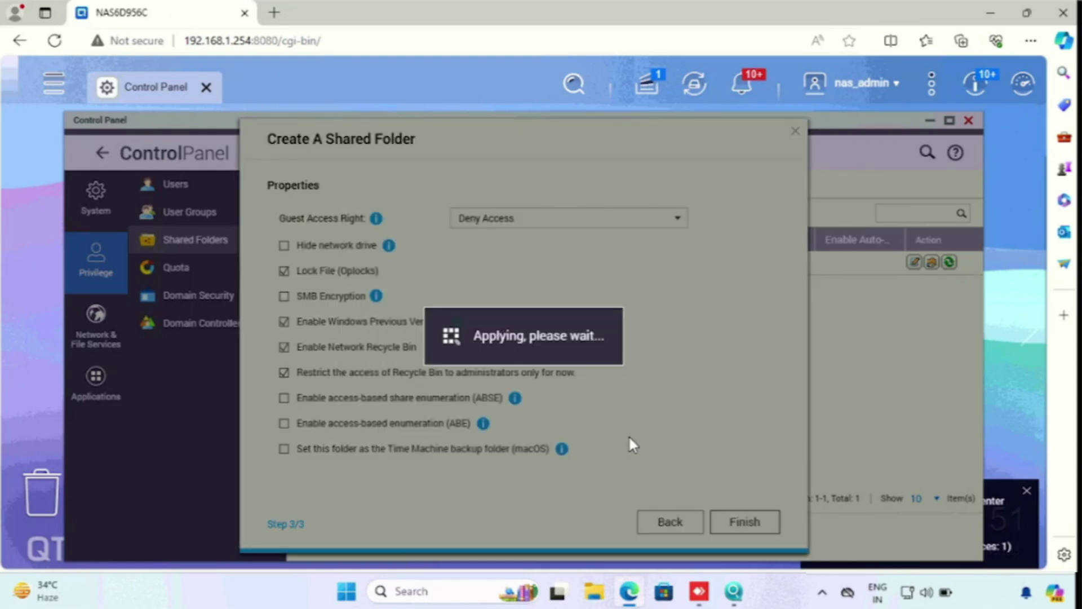